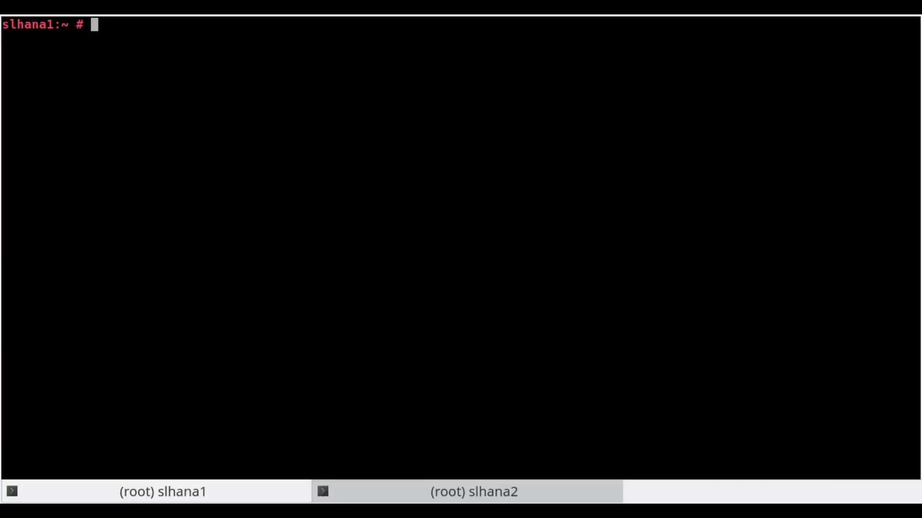
- Rerun 'dmidecode -t System Information' to confirm a Dell PowerEdge R940, then clear the screen
{"action": "type", "text": "dmi"}
{"action": "key", "text": "Page_Up"}
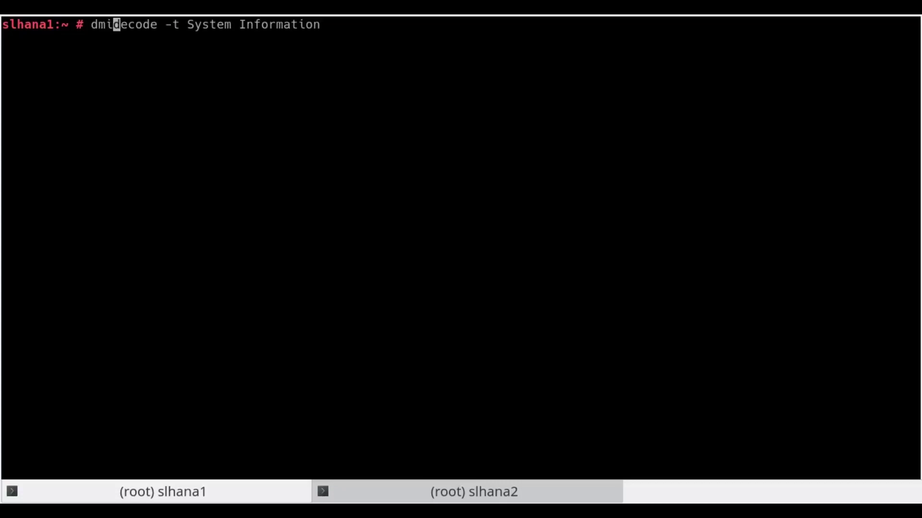
{"action": "key", "text": "Return"}
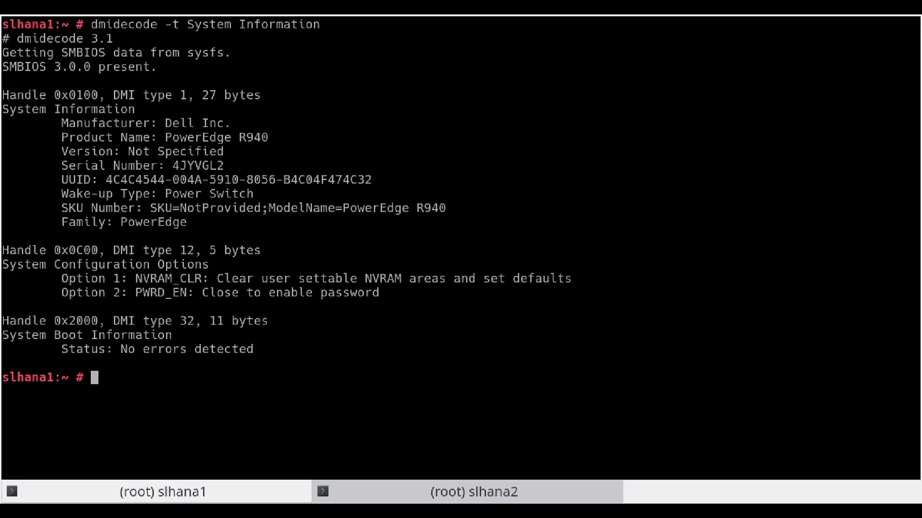
{"action": "key", "text": "ctrl+l"}
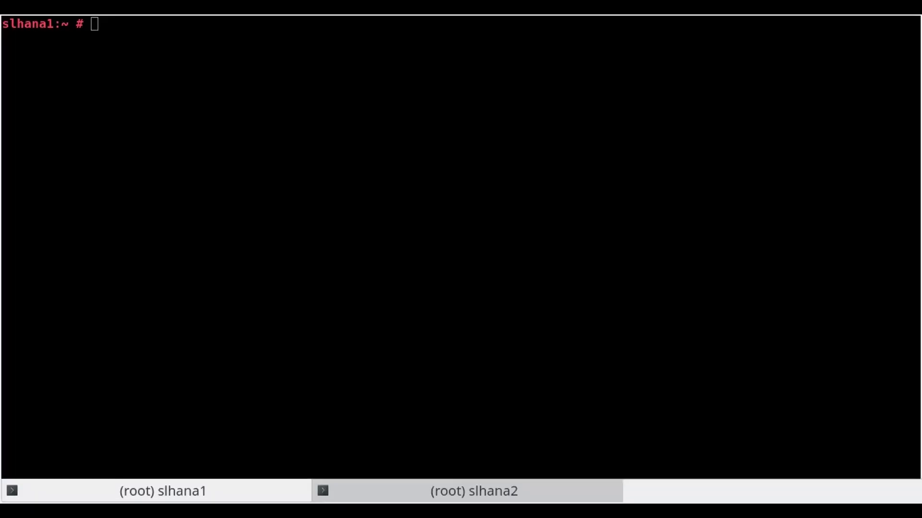
- As sh1adm on slhana1, check HANA system replication state with hdbnsutil -sr_state
{"action": "type", "text": "su - sh1adm"}
{"action": "key", "text": "Right"}
{"action": "key", "text": "Return"}
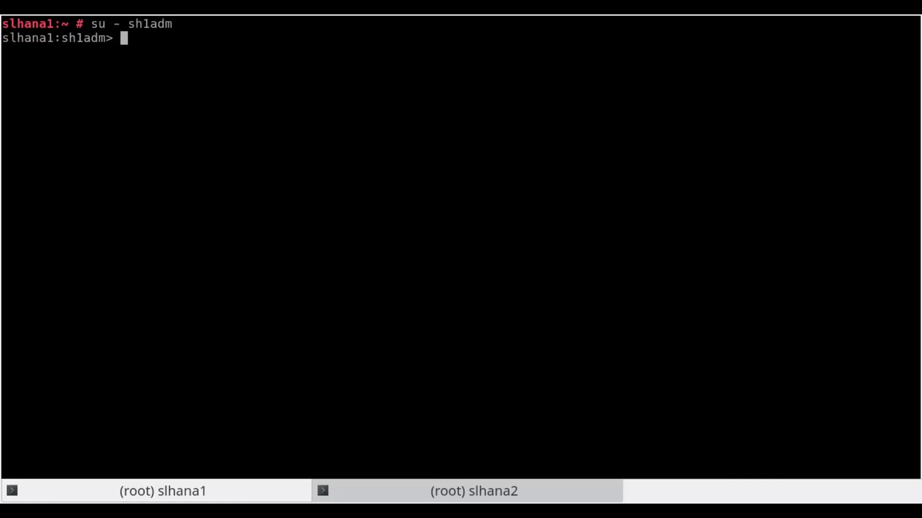
{"action": "type", "text": "hdbnsutil -sr_state"}
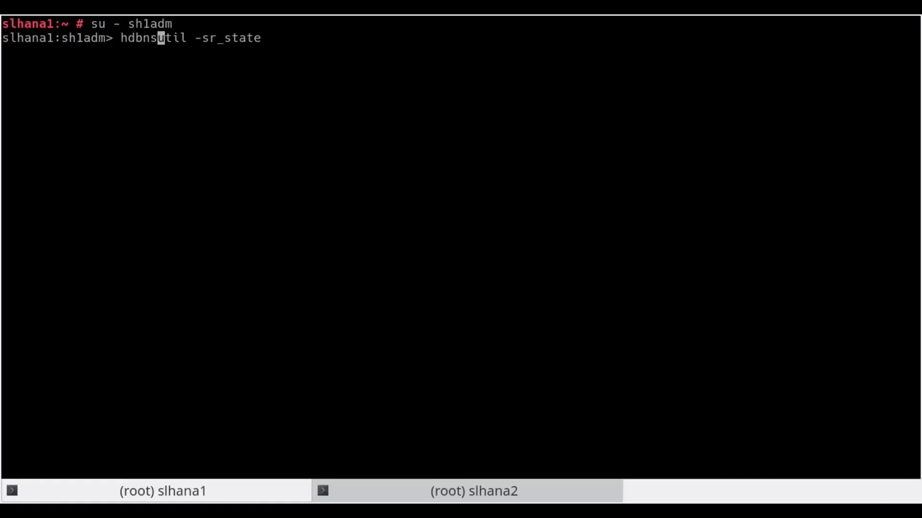
{"action": "key", "text": "Right"}
{"action": "key", "text": "Return"}
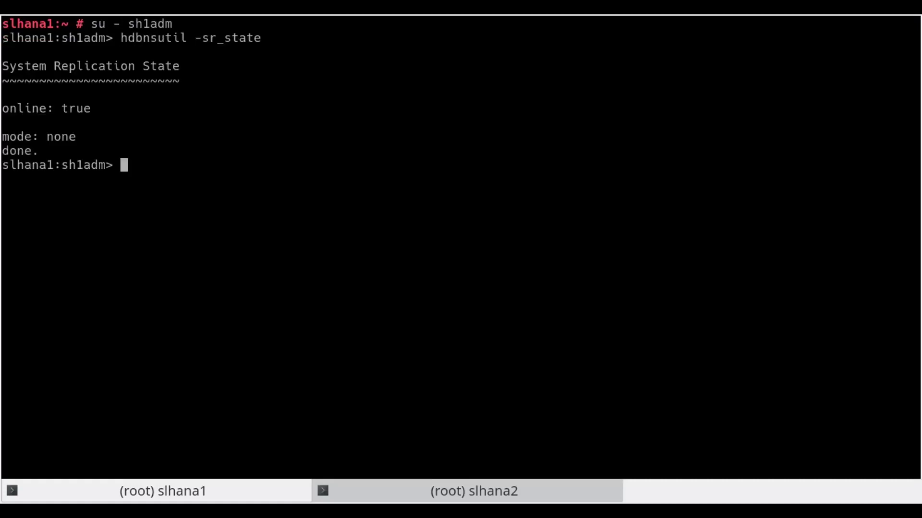
- Check replication state as sh1adm on slhana2, then log out of both sh1adm shells
{"action": "key", "text": "ctrl+Page_Down"}
{"action": "type", "text": "su - sh1adm"}
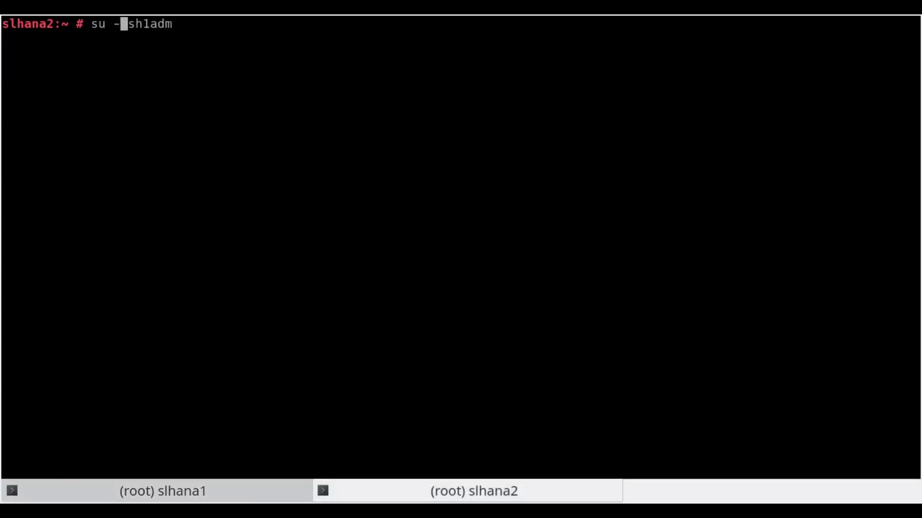
{"action": "key", "text": "Return"}
{"action": "type", "text": "hdbns"}
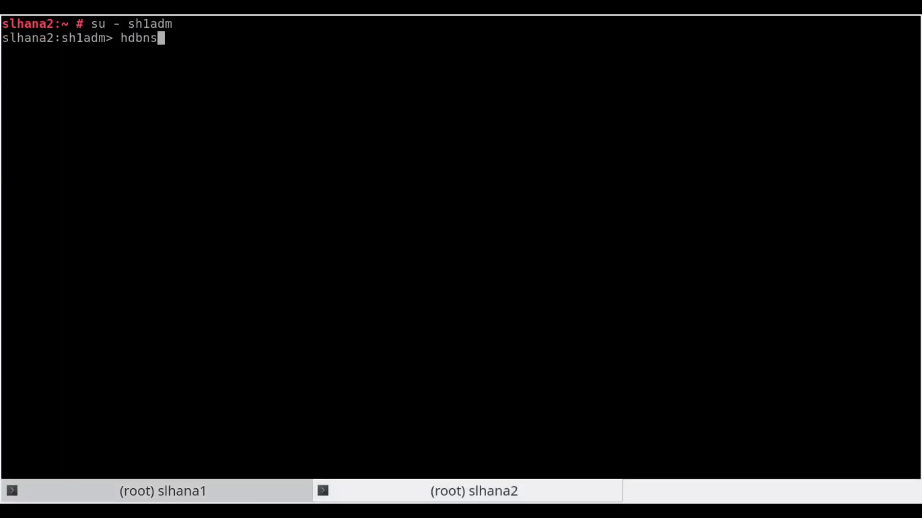
{"action": "key", "text": "Page_Up"}
{"action": "key", "text": "Return"}
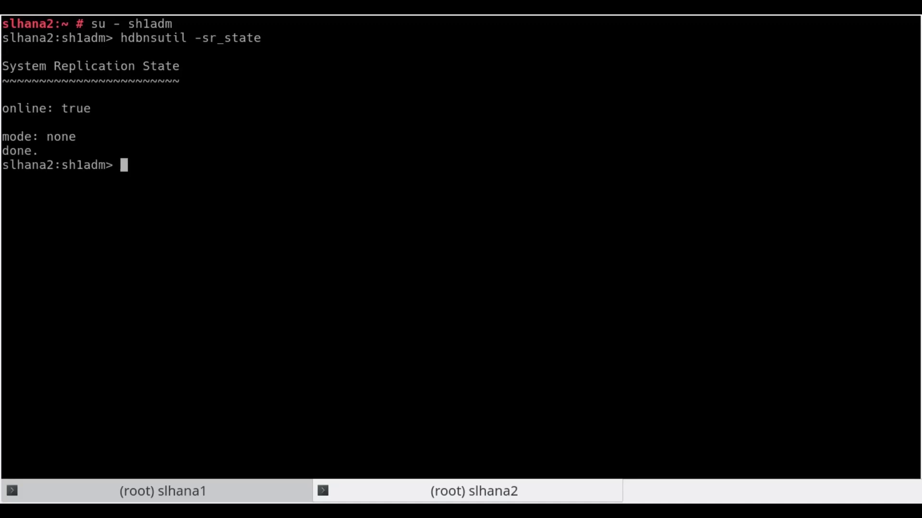
{"action": "key", "text": "ctrl+d"}
{"action": "key", "text": "shift+Left"}
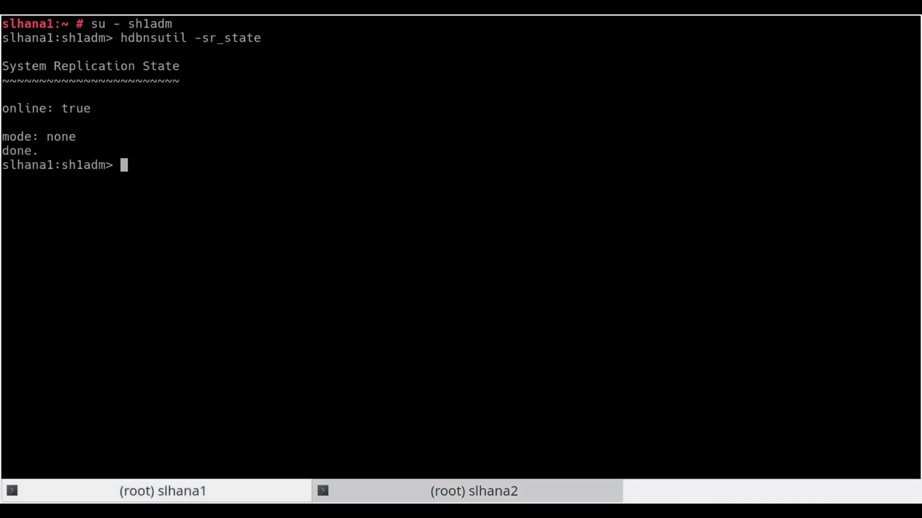
{"action": "key", "text": "ctrl+d"}
- Launch YaST's HA Setup for SAP Products with the Scale Up: Performance-optimized scenario
{"action": "type", "text": "yast"}
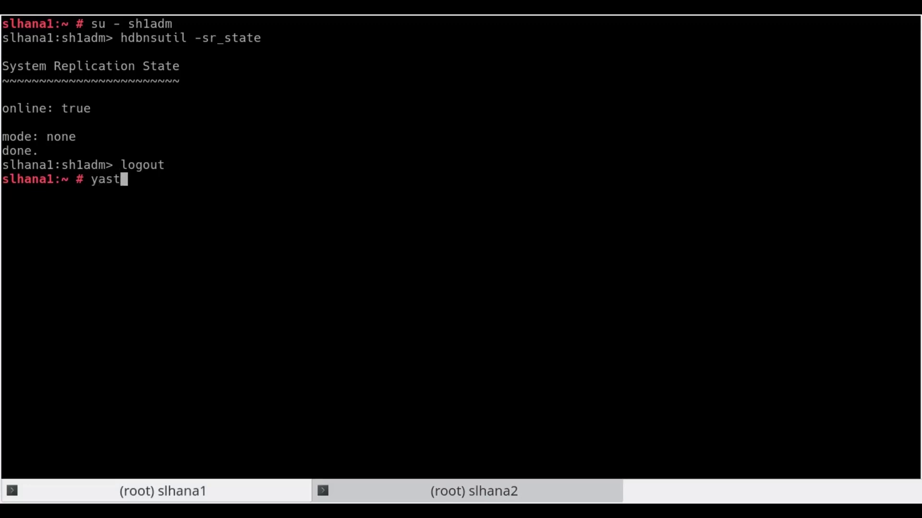
{"action": "key", "text": "Return"}
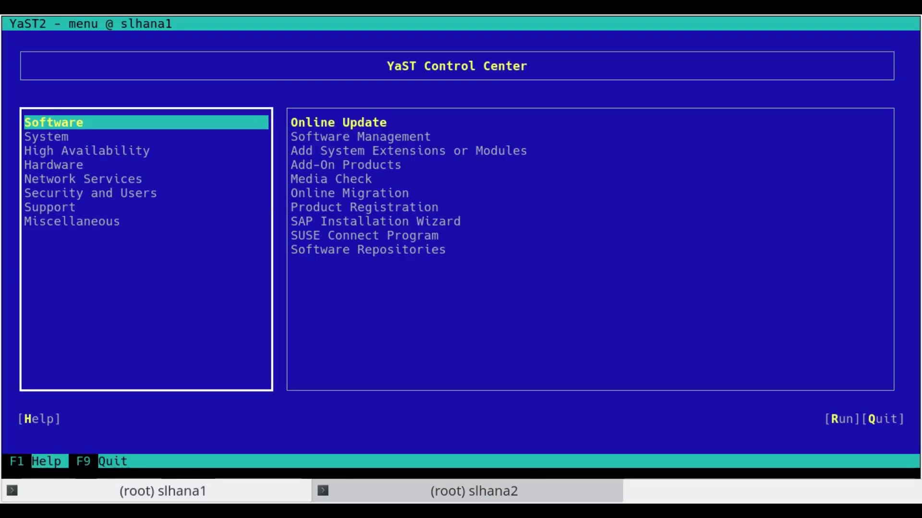
{"action": "key", "text": "Down"}
{"action": "key", "text": "Down"}
{"action": "key", "text": "Tab"}
{"action": "key", "text": "Down"}
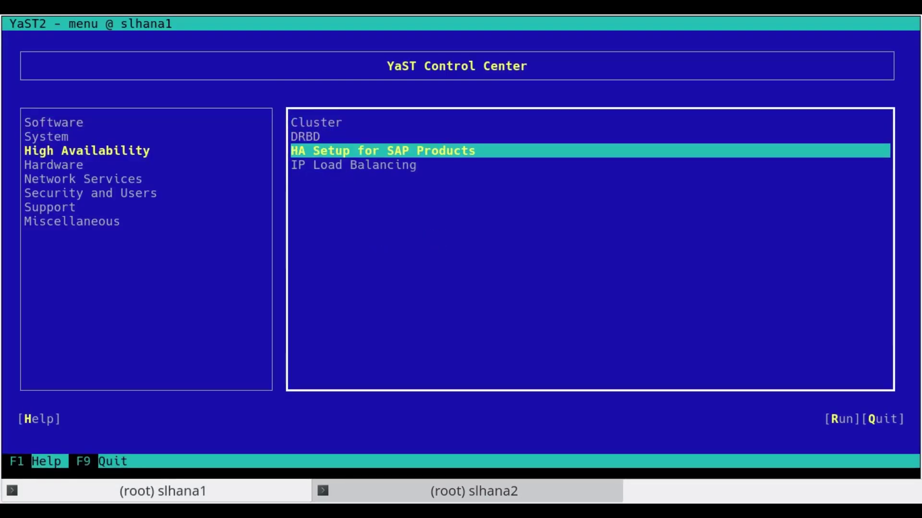
{"action": "key", "text": "Return"}
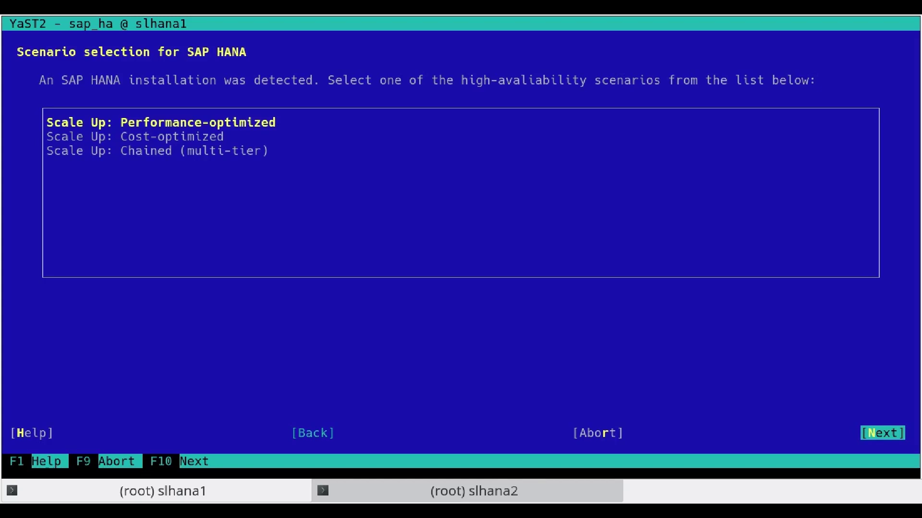
{"action": "key", "text": "Return"}
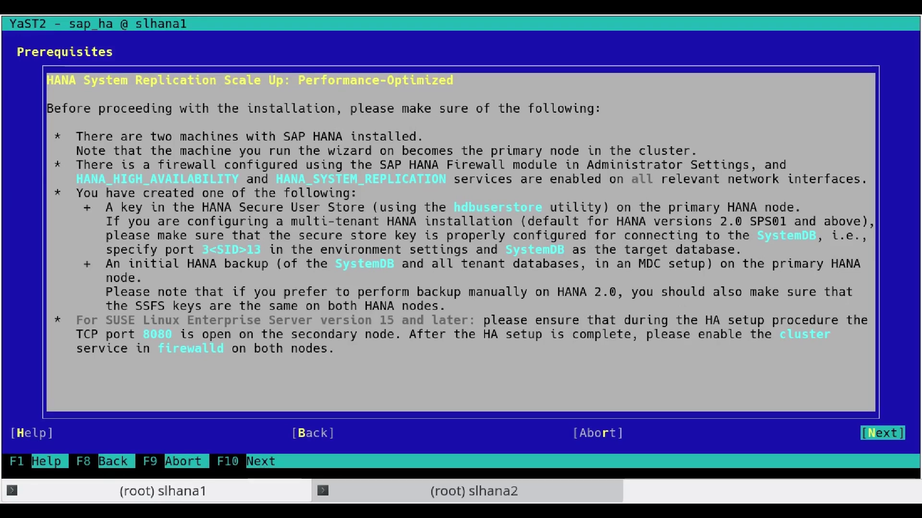
{"action": "key", "text": "Return"}
- Use two rings, with ring1 on network 10.14.21.0/24
{"action": "key", "text": "alt+u"}
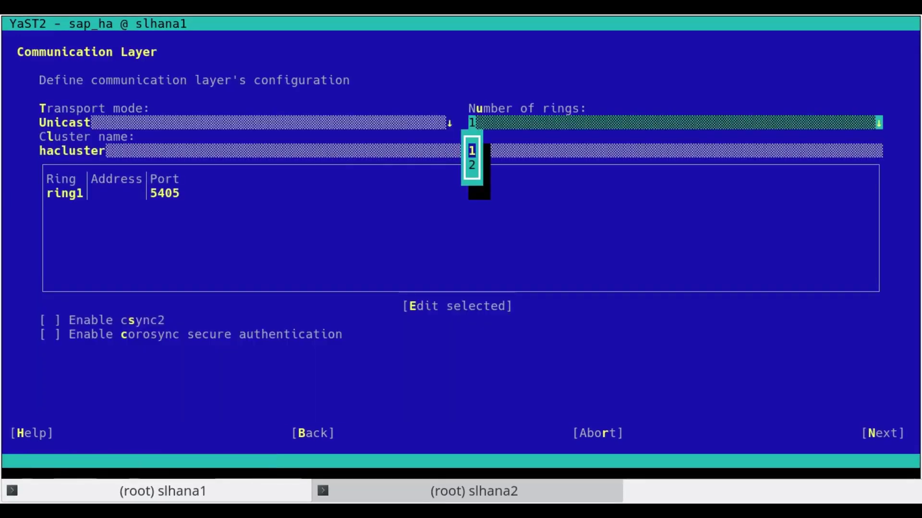
{"action": "key", "text": "Down"}
{"action": "key", "text": "Return"}
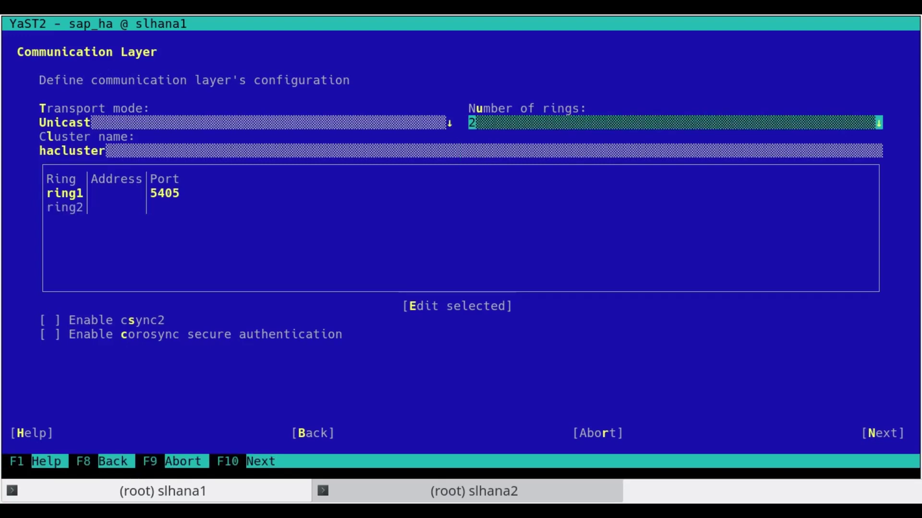
{"action": "key", "text": "alt+e"}
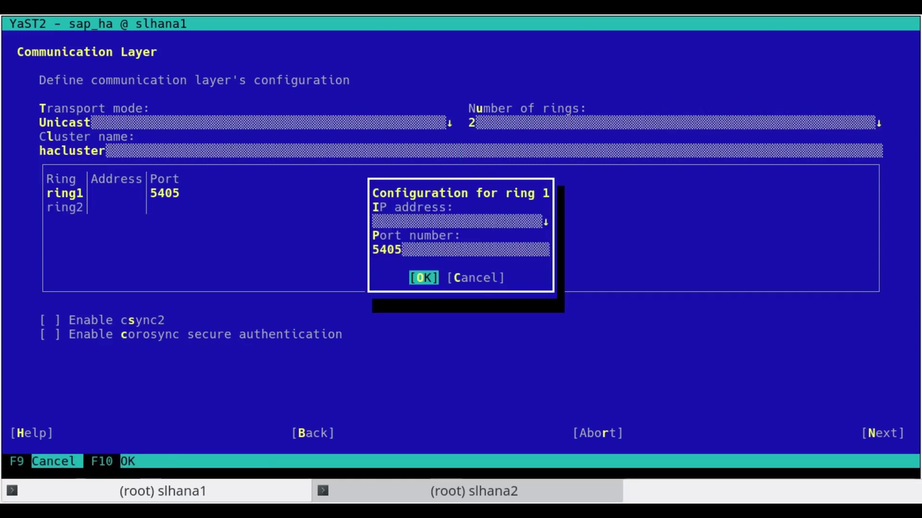
{"action": "key", "text": "alt+i"}
{"action": "key", "text": "Down"}
{"action": "key", "text": "Return"}
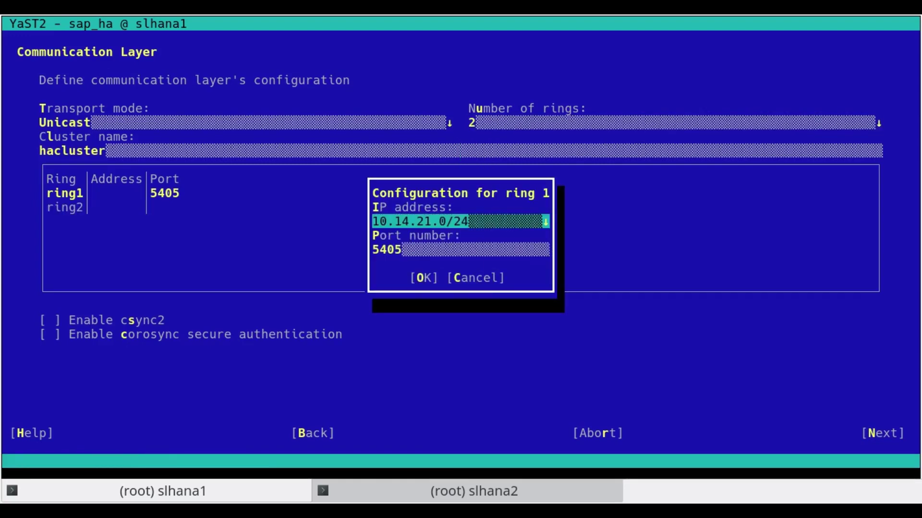
{"action": "key", "text": "alt+o"}
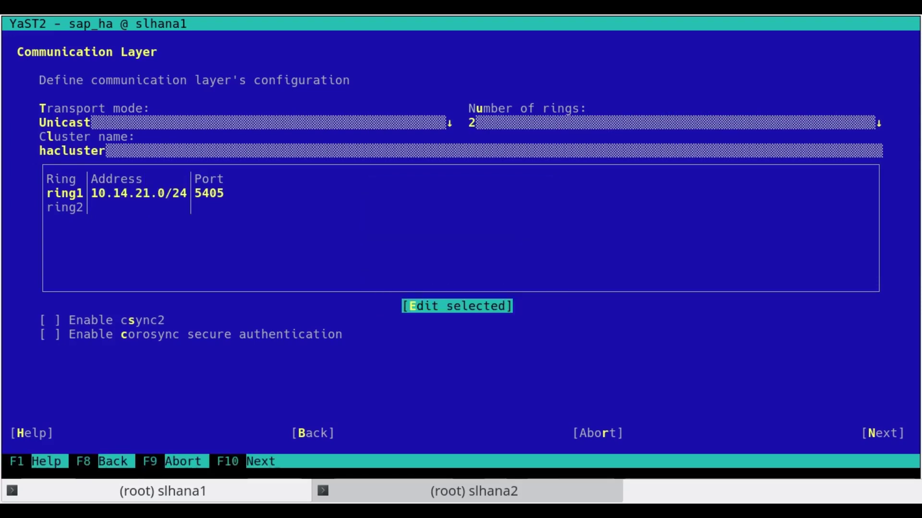
- Set ring2 to network 10.64.21.0/24 on port 5406
{"action": "key", "text": "shift+Tab"}
{"action": "key", "text": "Down"}
{"action": "key", "text": "alt+e"}
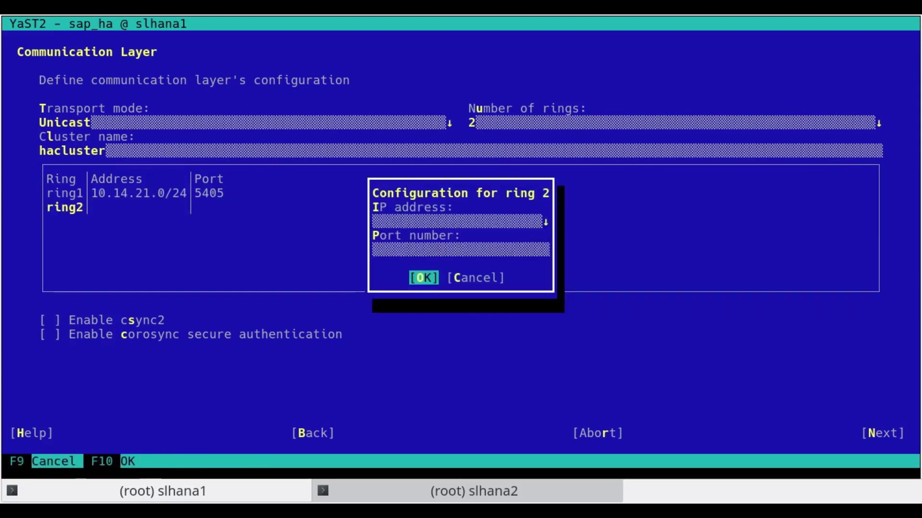
{"action": "key", "text": "alt+i"}
{"action": "key", "text": "Down"}
{"action": "key", "text": "Down"}
{"action": "key", "text": "Return"}
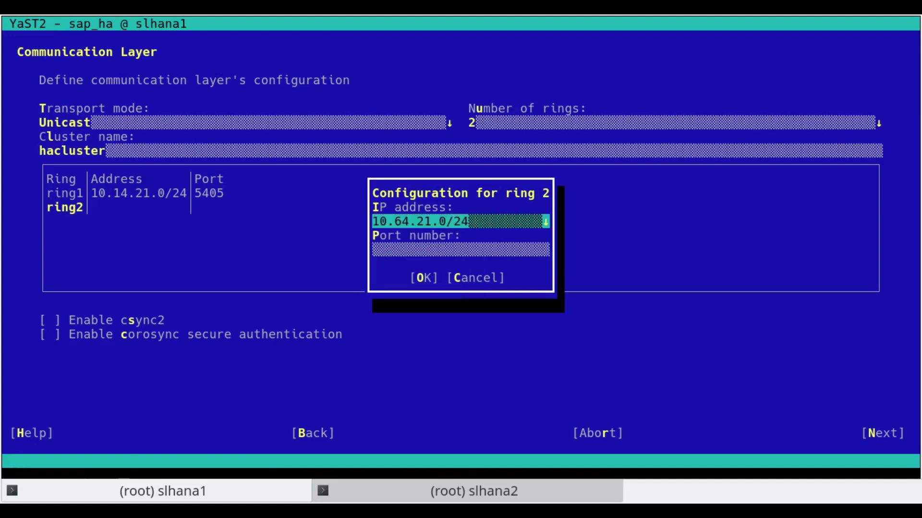
{"action": "key", "text": "Tab"}
{"action": "type", "text": "5"}
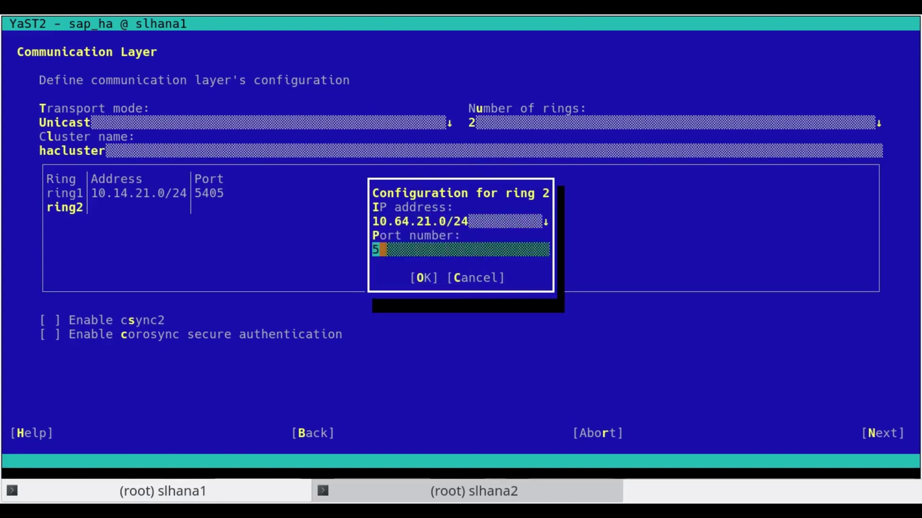
{"action": "type", "text": "406"}
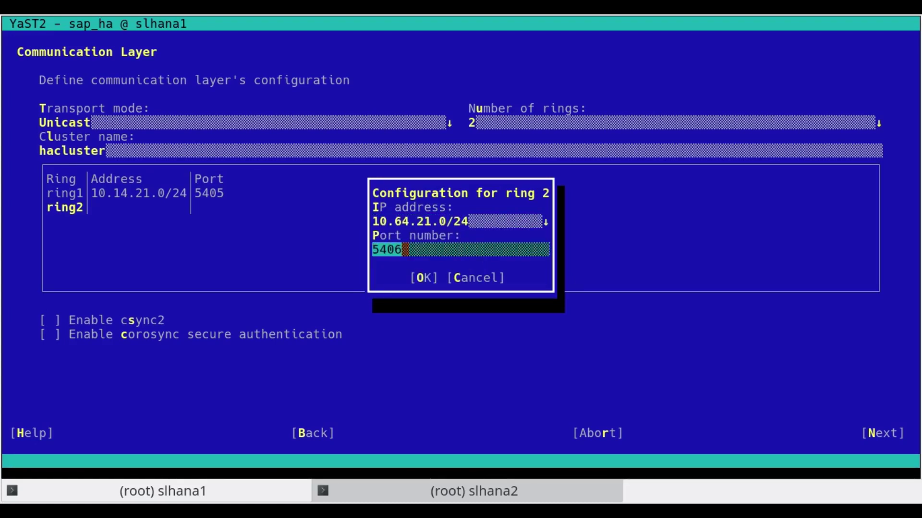
{"action": "key", "text": "Return"}
- Enable csync2 and corosync secure authentication, then continue
{"action": "key", "text": "alt+s"}
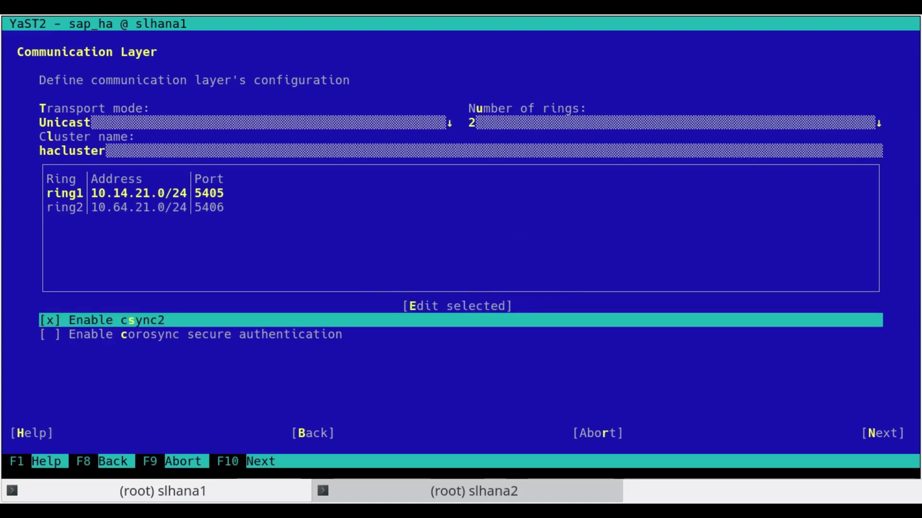
{"action": "key", "text": "alt+c"}
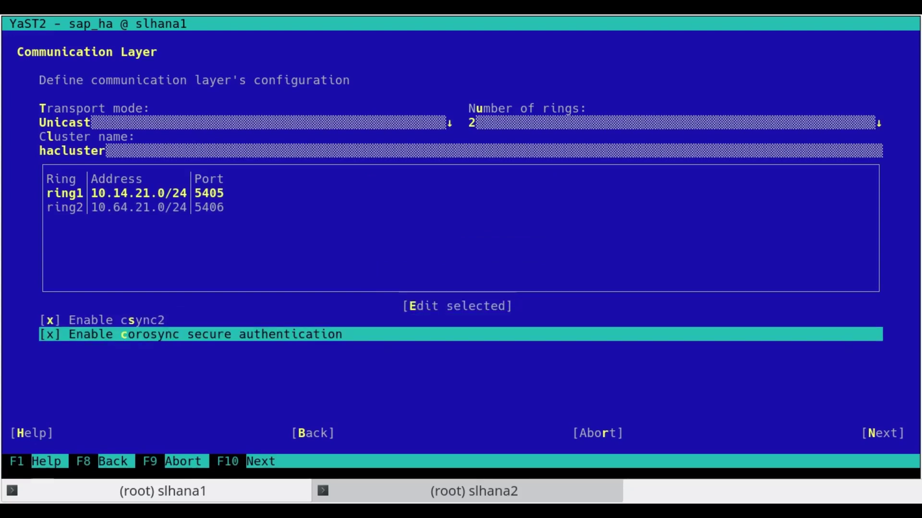
{"action": "key", "text": "alt+n"}
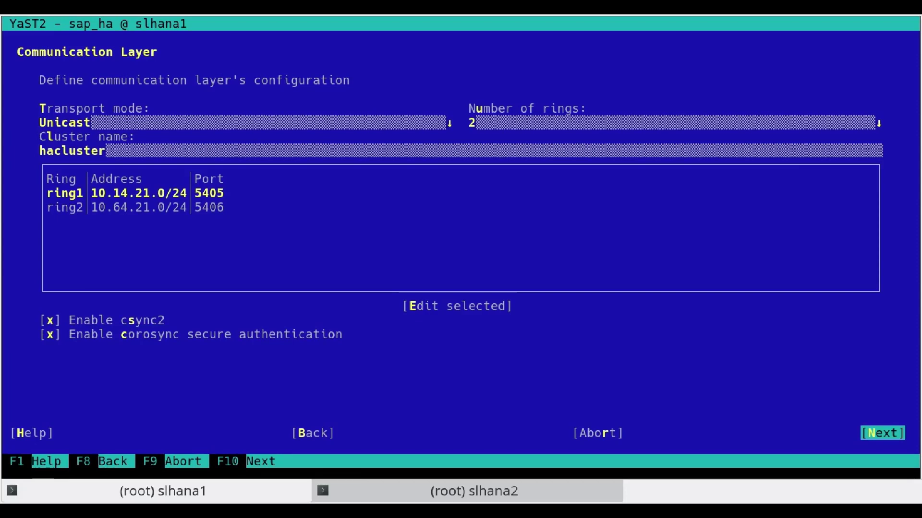
- Rename node1 to slhana1 with addresses 10.14.21.11 and 10.64.21.11
{"action": "key", "text": "Return"}
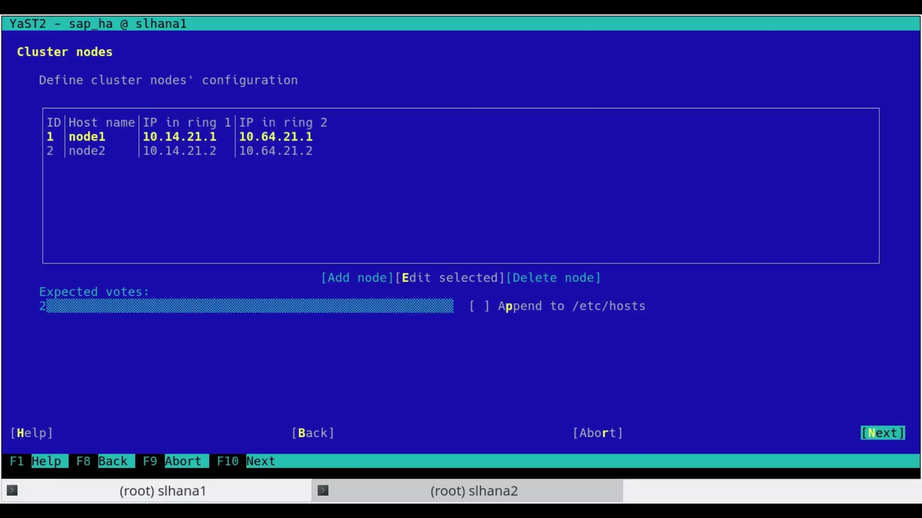
{"action": "key", "text": "alt+e"}
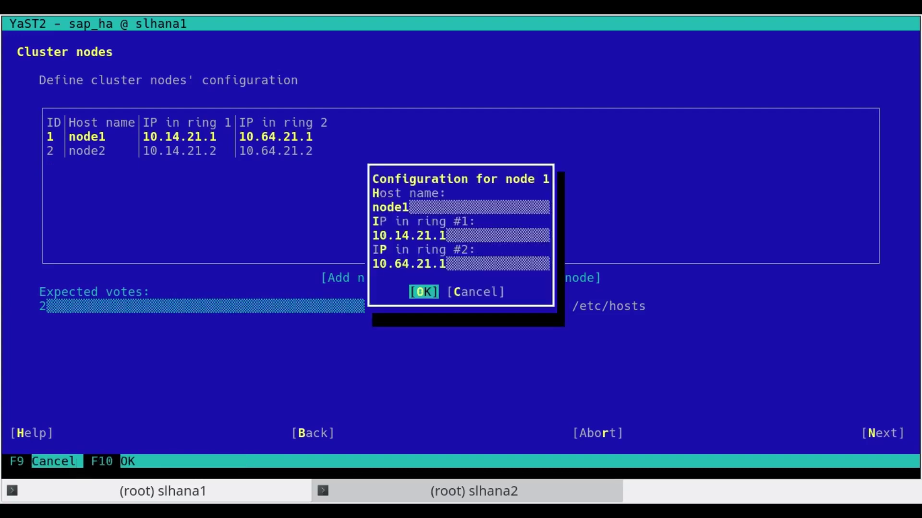
{"action": "key", "text": "alt+h"}
{"action": "key", "text": "BackSpace"}
{"action": "key", "text": "BackSpace"}
{"action": "key", "text": "BackSpace"}
{"action": "key", "text": "BackSpace"}
{"action": "key", "text": "BackSpace"}
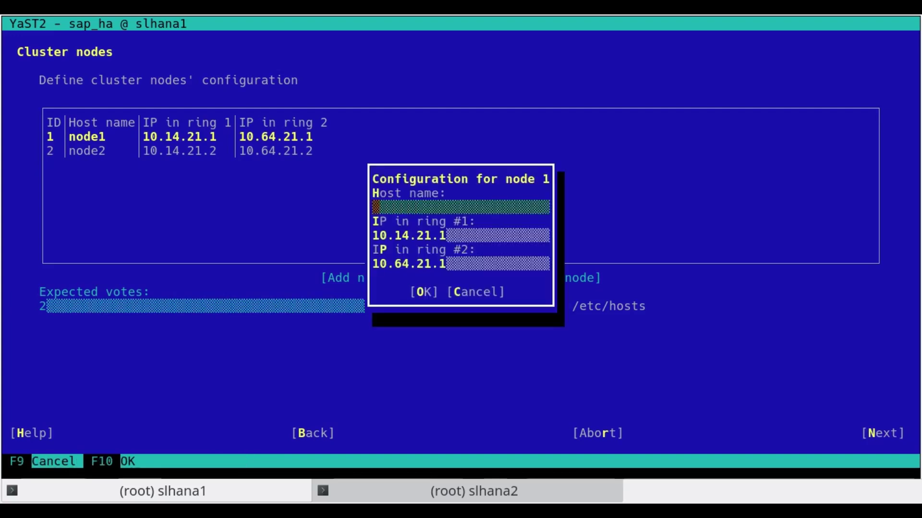
{"action": "type", "text": "slhana1"}
{"action": "key", "text": "Tab"}
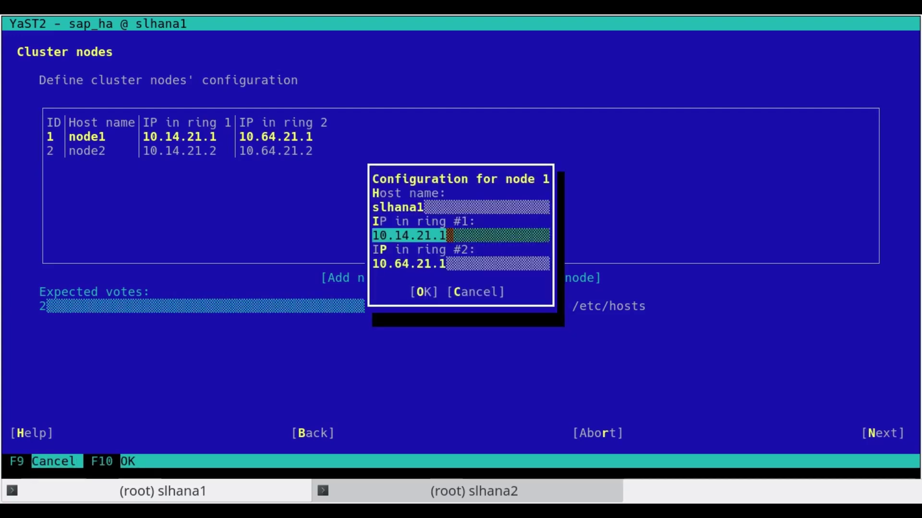
{"action": "type", "text": "1"}
{"action": "key", "text": "Tab"}
{"action": "type", "text": "1"}
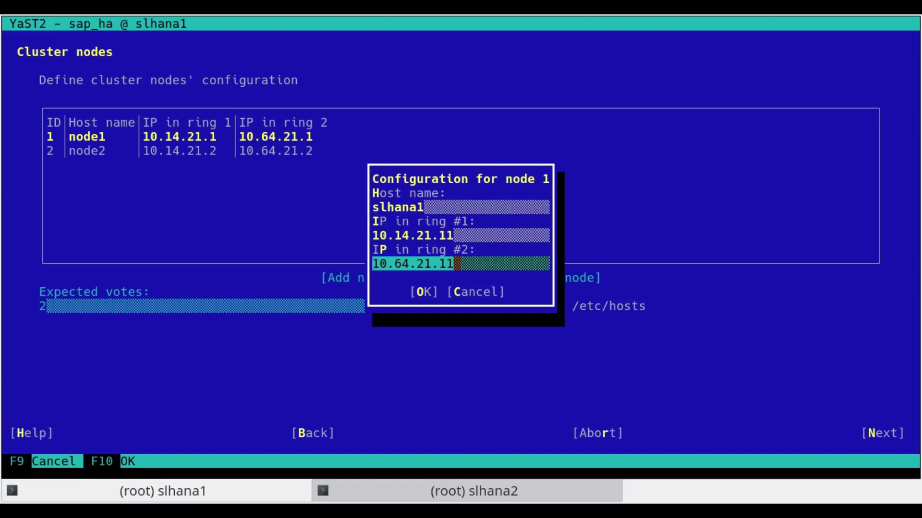
{"action": "key", "text": "alt+o"}
- Rename node2 to slhana2 with addresses 10.14.21.12 and 10.64.21.12
{"action": "key", "text": "shift+Tab"}
{"action": "key", "text": "shift+Tab"}
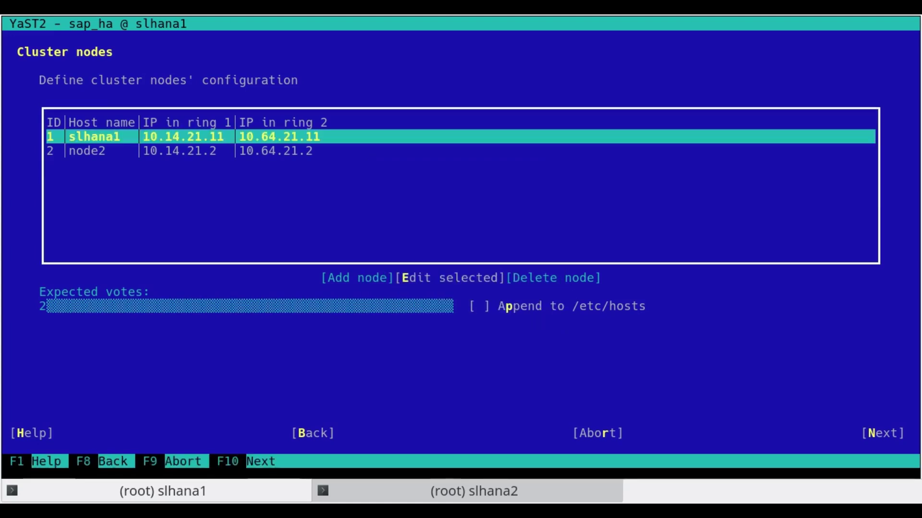
{"action": "key", "text": "Down"}
{"action": "key", "text": "alt+e"}
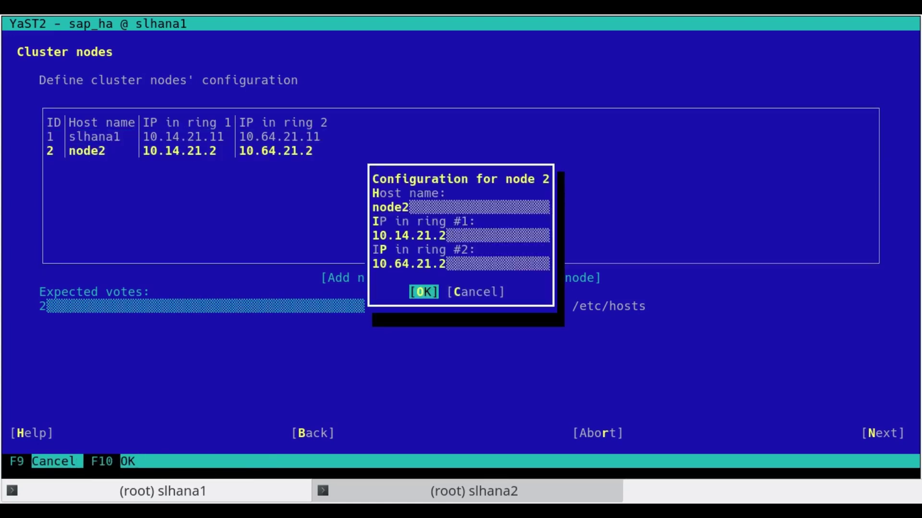
{"action": "key", "text": "alt+h"}
{"action": "key", "text": "BackSpace"}
{"action": "key", "text": "BackSpace"}
{"action": "key", "text": "BackSpace"}
{"action": "key", "text": "BackSpace"}
{"action": "key", "text": "BackSpace"}
{"action": "type", "text": "slhana2"}
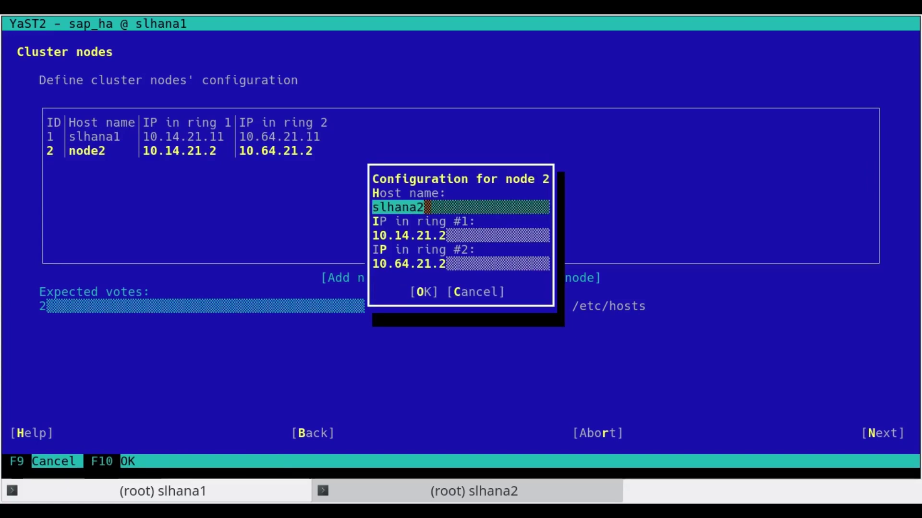
{"action": "key", "text": "Tab"}
{"action": "key", "text": "BackSpace"}
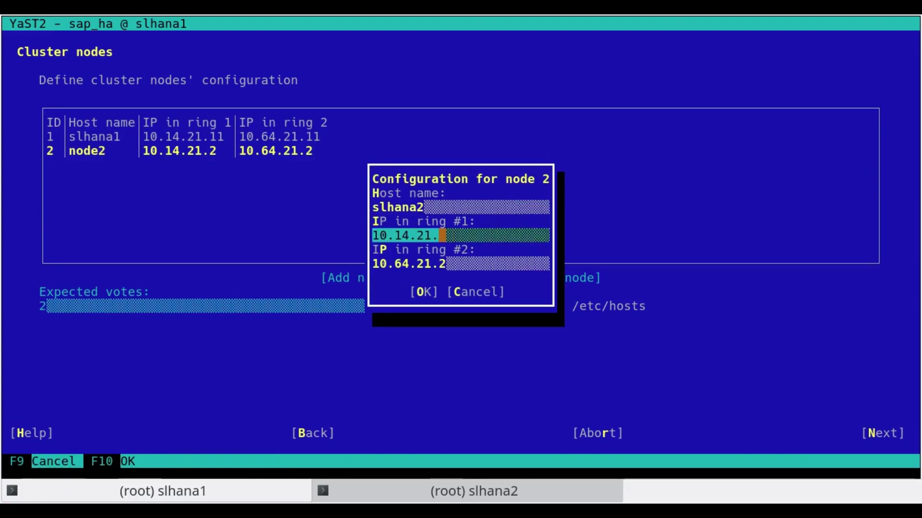
{"action": "type", "text": "12"}
{"action": "key", "text": "Tab"}
{"action": "key", "text": "BackSpace"}
{"action": "type", "text": "12"}
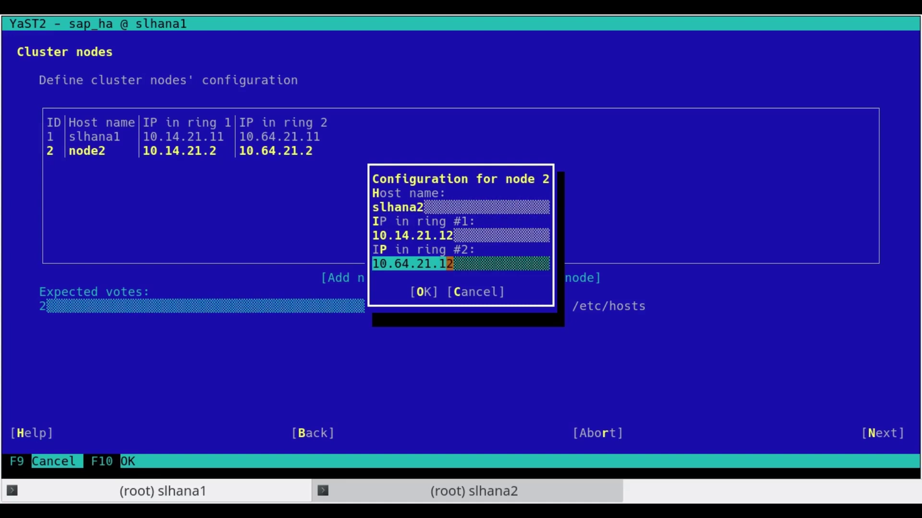
{"action": "key", "text": "alt+o"}
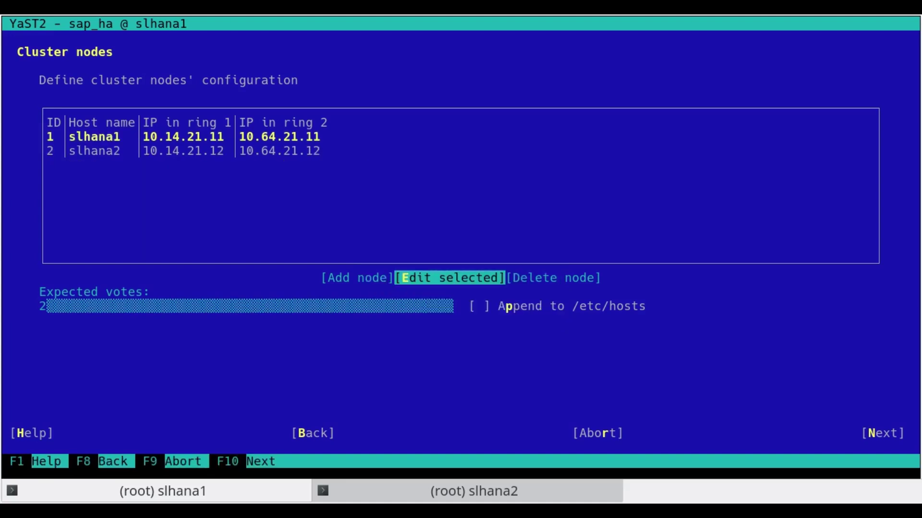
{"action": "key", "text": "alt+n"}
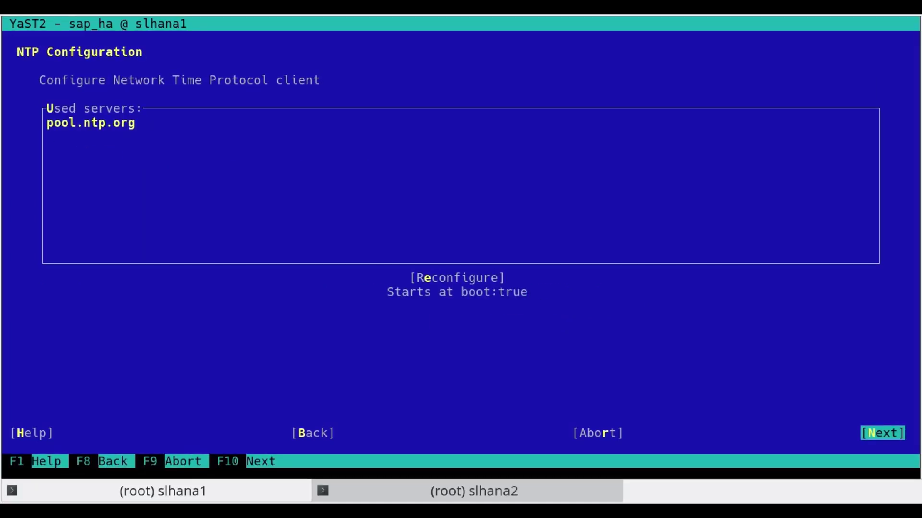
- Add the by-id wwn disk ending 303432 as the first SBD fencing device
{"action": "key", "text": "alt+n"}
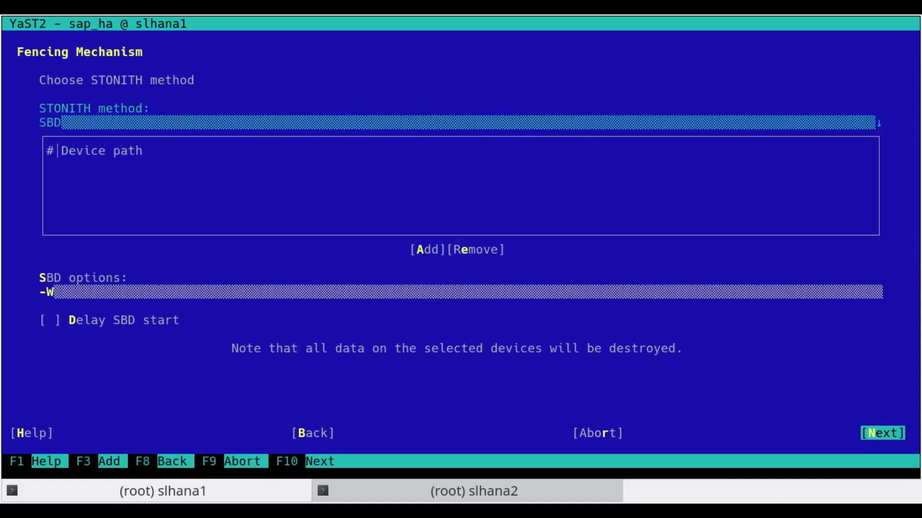
{"action": "key", "text": "alt+a"}
{"action": "key", "text": "alt+t"}
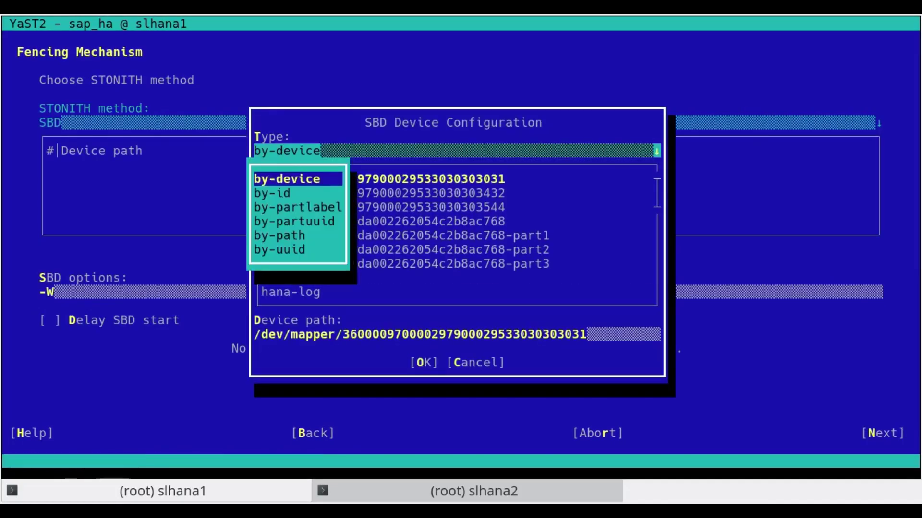
{"action": "key", "text": "Down"}
{"action": "key", "text": "Return"}
{"action": "key", "text": "alt+i"}
{"action": "key", "text": "Down"}
{"action": "key", "text": "Down"}
{"action": "key", "text": "Down"}
{"action": "key", "text": "Down"}
{"action": "key", "text": "Down"}
{"action": "key", "text": "Down"}
{"action": "key", "text": "Down"}
{"action": "key", "text": "Down"}
{"action": "key", "text": "Down"}
{"action": "key", "text": "Down"}
{"action": "key", "text": "Down"}
{"action": "key", "text": "Down"}
{"action": "key", "text": "Down"}
{"action": "key", "text": "Down"}
{"action": "key", "text": "Down"}
{"action": "key", "text": "Down"}
{"action": "key", "text": "Down"}
{"action": "key", "text": "Down"}
{"action": "key", "text": "Down"}
{"action": "key", "text": "Down"}
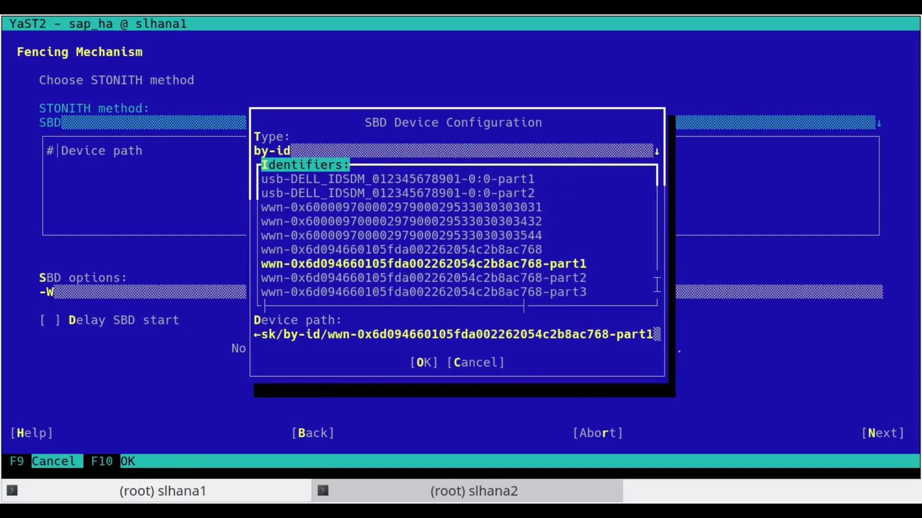
{"action": "key", "text": "Up"}
{"action": "key", "text": "Up"}
{"action": "key", "text": "Up"}
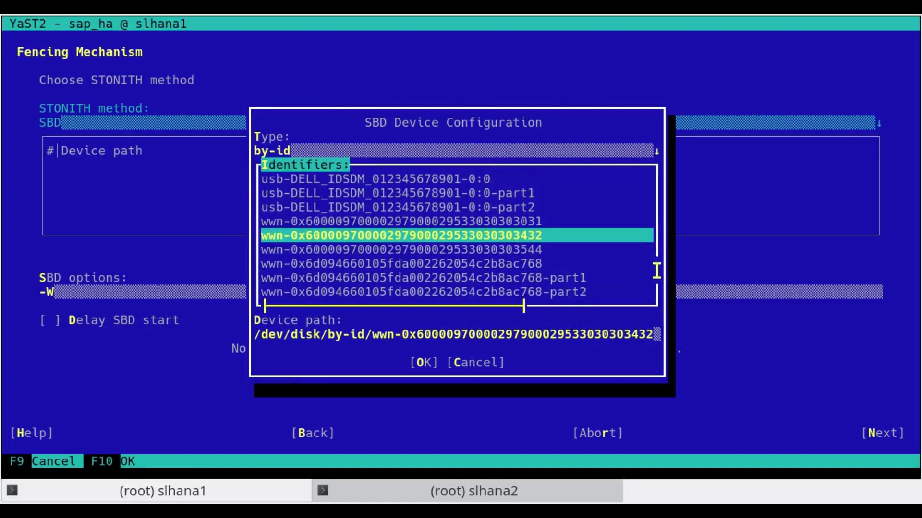
{"action": "key", "text": "alt+o"}
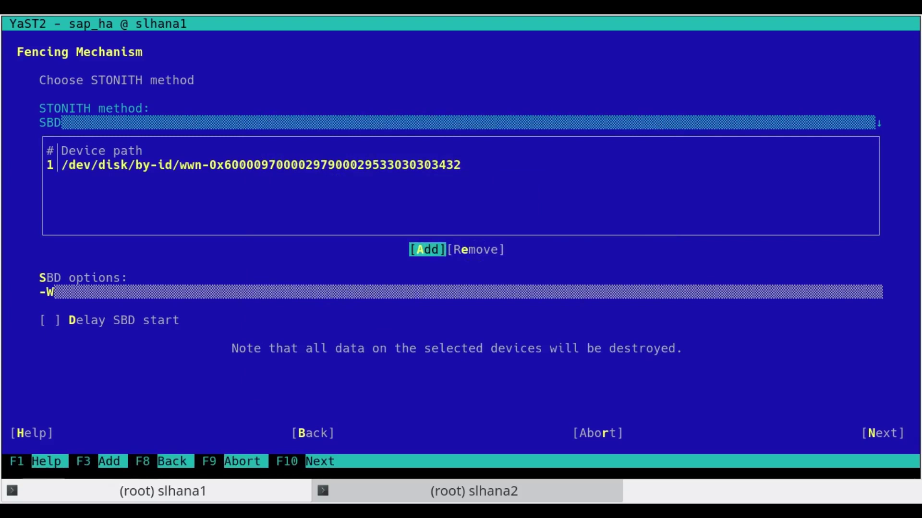
- Add the by-id wwn disk ending 303544 as a second SBD device and accept the watchdog setup
{"action": "key", "text": "alt+a"}
{"action": "key", "text": "alt+t"}
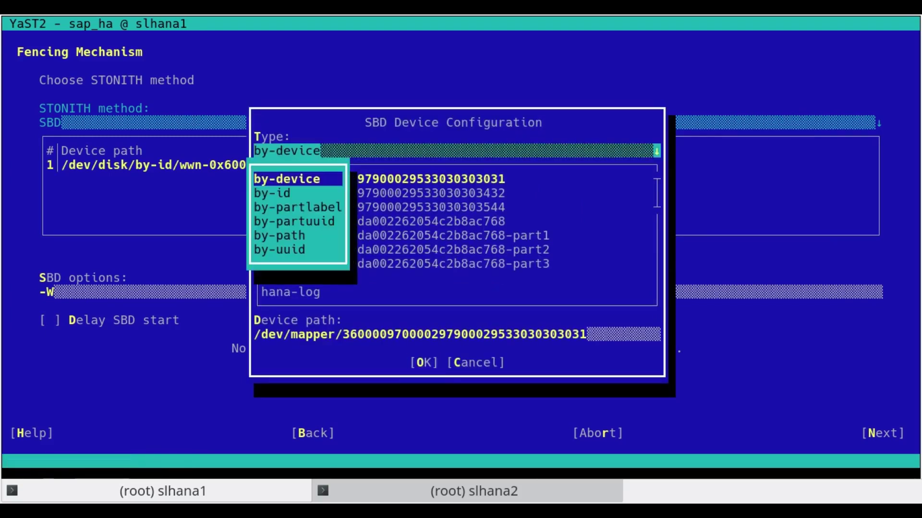
{"action": "key", "text": "Down"}
{"action": "key", "text": "Return"}
{"action": "key", "text": "Tab"}
{"action": "key", "text": "Down"}
{"action": "key", "text": "Down"}
{"action": "key", "text": "Down"}
{"action": "key", "text": "Down"}
{"action": "key", "text": "Down"}
{"action": "key", "text": "Down"}
{"action": "key", "text": "Down"}
{"action": "key", "text": "Down"}
{"action": "key", "text": "Down"}
{"action": "key", "text": "Down"}
{"action": "key", "text": "Down"}
{"action": "key", "text": "Down"}
{"action": "key", "text": "Down"}
{"action": "key", "text": "Down"}
{"action": "key", "text": "Down"}
{"action": "key", "text": "Down"}
{"action": "key", "text": "Down"}
{"action": "key", "text": "Down"}
{"action": "key", "text": "Down"}
{"action": "key", "text": "Down"}
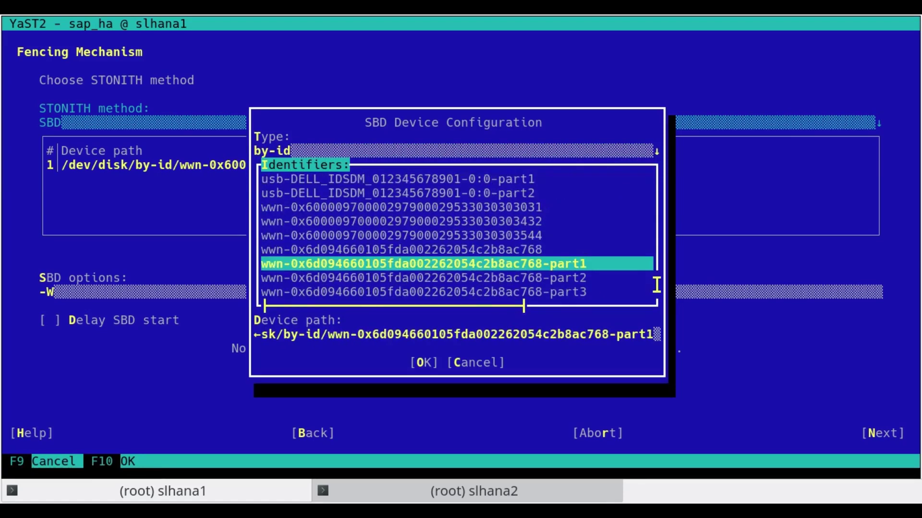
{"action": "key", "text": "Up"}
{"action": "key", "text": "Up"}
{"action": "key", "text": "alt+o"}
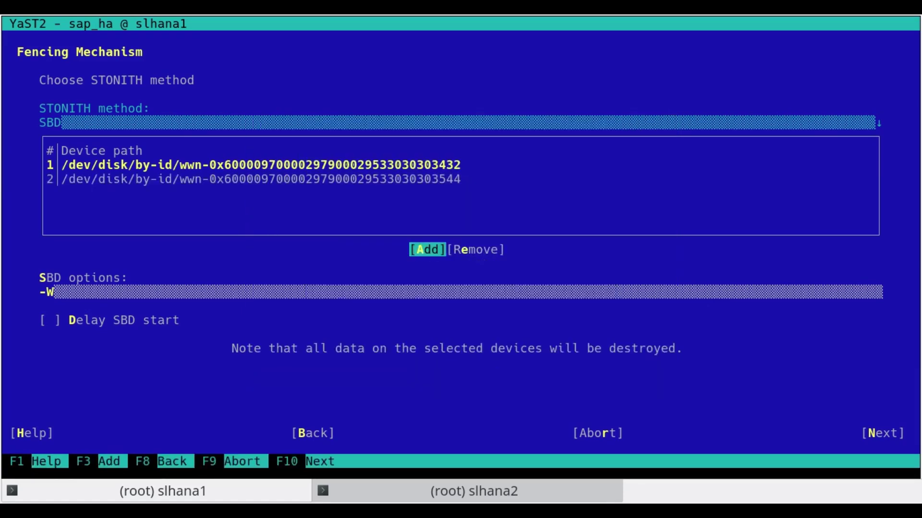
{"action": "key", "text": "alt+n"}
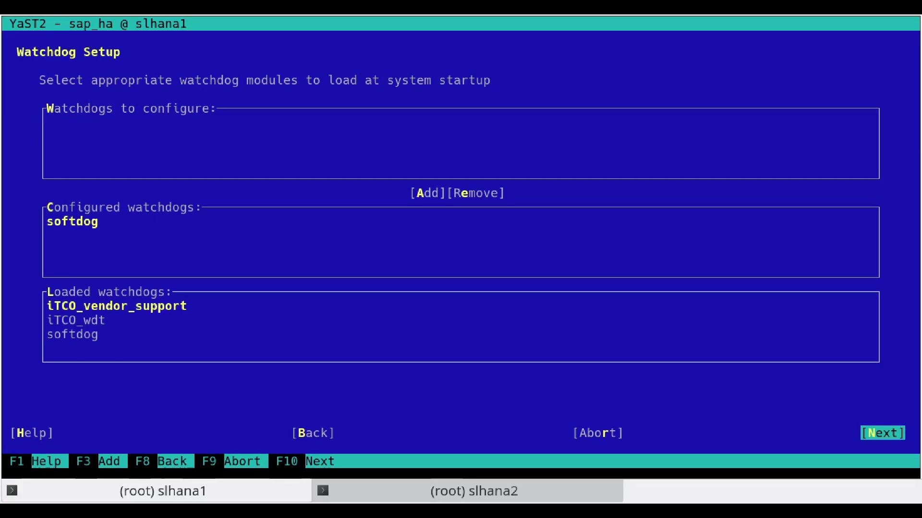
{"action": "key", "text": "alt+n"}
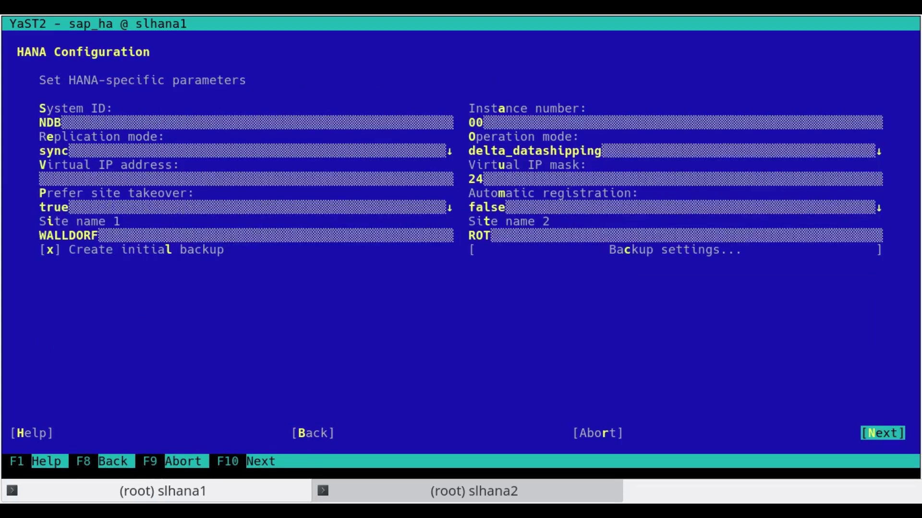
- Set HANA System ID SH1, operation mode logreplay and virtual IP 10.14.21.10
{"action": "key", "text": "alt+s"}
{"action": "key", "text": "BackSpace"}
{"action": "key", "text": "BackSpace"}
{"action": "key", "text": "BackSpace"}
{"action": "type", "text": "SH1"}
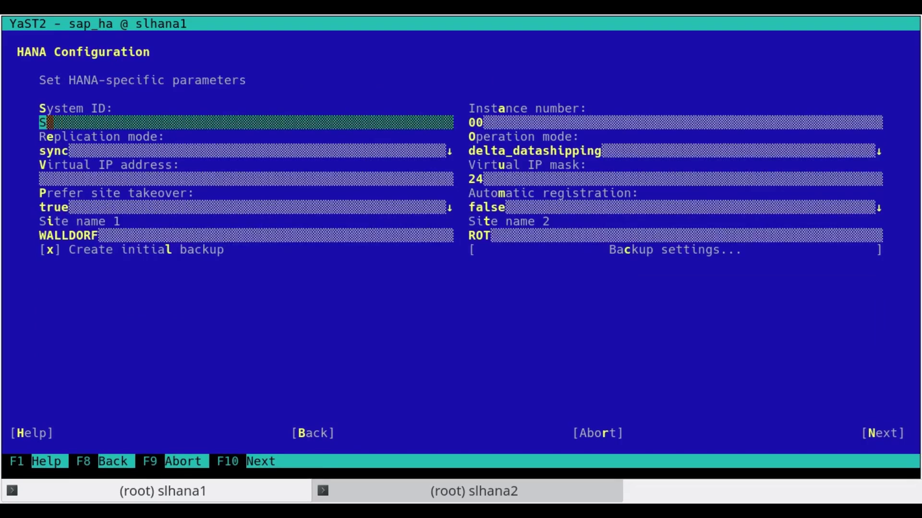
{"action": "key", "text": "Tab"}
{"action": "key", "text": "Tab"}
{"action": "key", "text": "Tab"}
{"action": "key", "text": "Return"}
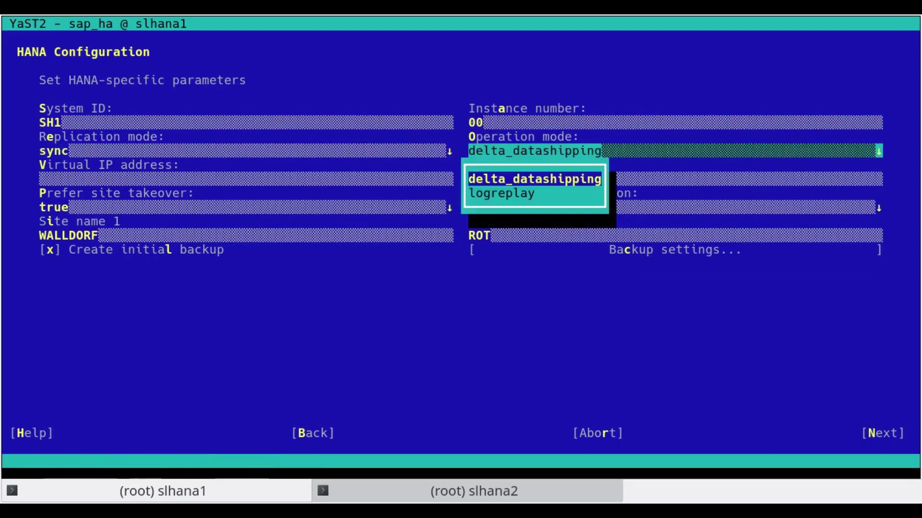
{"action": "key", "text": "Down"}
{"action": "key", "text": "Return"}
{"action": "key", "text": "Tab"}
{"action": "type", "text": "10"}
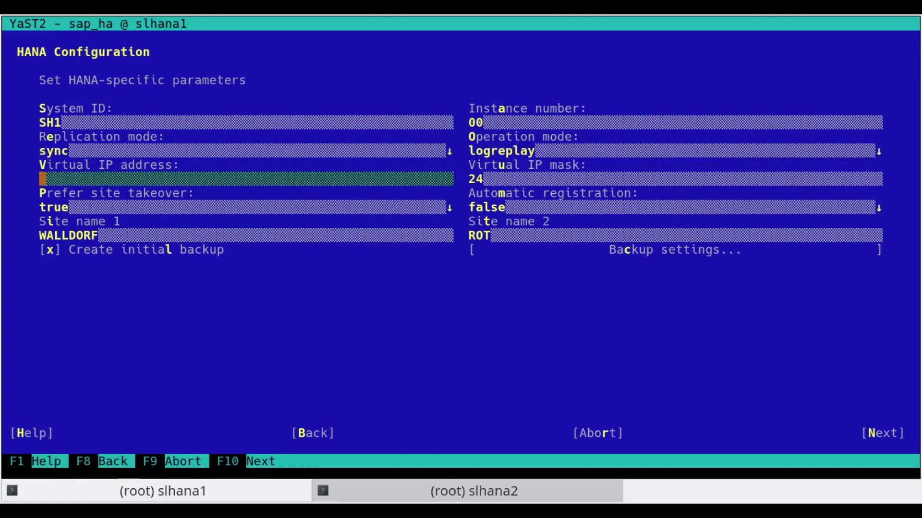
{"action": "type", "text": ".14."}
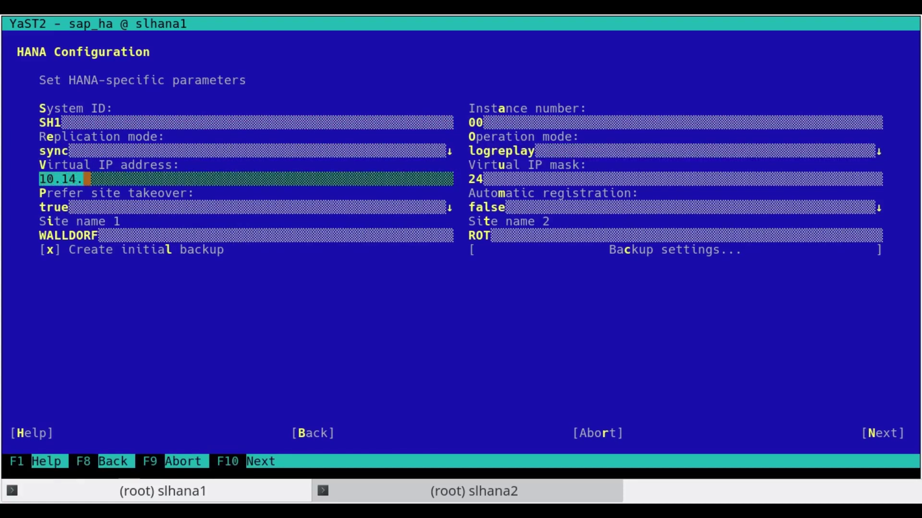
{"action": "type", "text": "21.10"}
- Name the sites SITEA and SITEB and disable the initial backup
{"action": "key", "text": "Tab"}
{"action": "key", "text": "Tab"}
{"action": "key", "text": "Tab"}
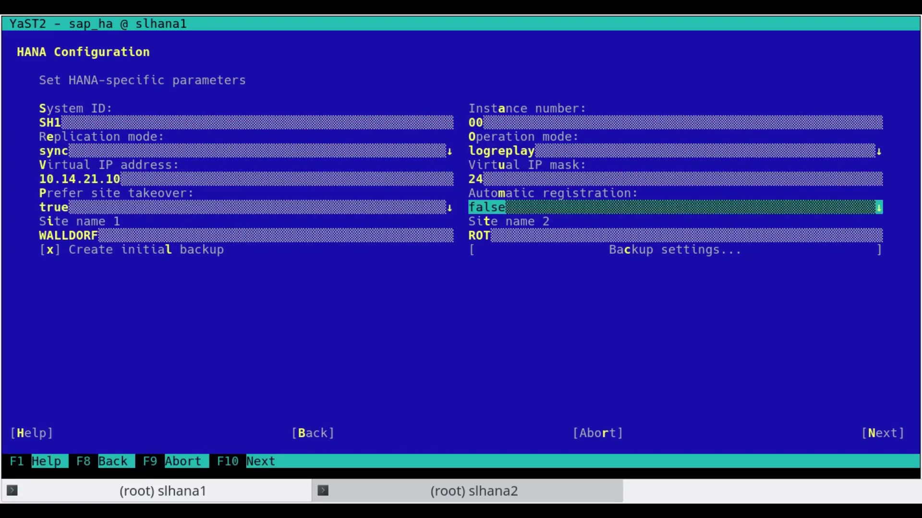
{"action": "key", "text": "Tab"}
{"action": "key", "text": "BackSpace"}
{"action": "key", "text": "BackSpace"}
{"action": "key", "text": "BackSpace"}
{"action": "key", "text": "BackSpace"}
{"action": "key", "text": "BackSpace"}
{"action": "key", "text": "BackSpace"}
{"action": "key", "text": "BackSpace"}
{"action": "key", "text": "BackSpace"}
{"action": "type", "text": "SI"}
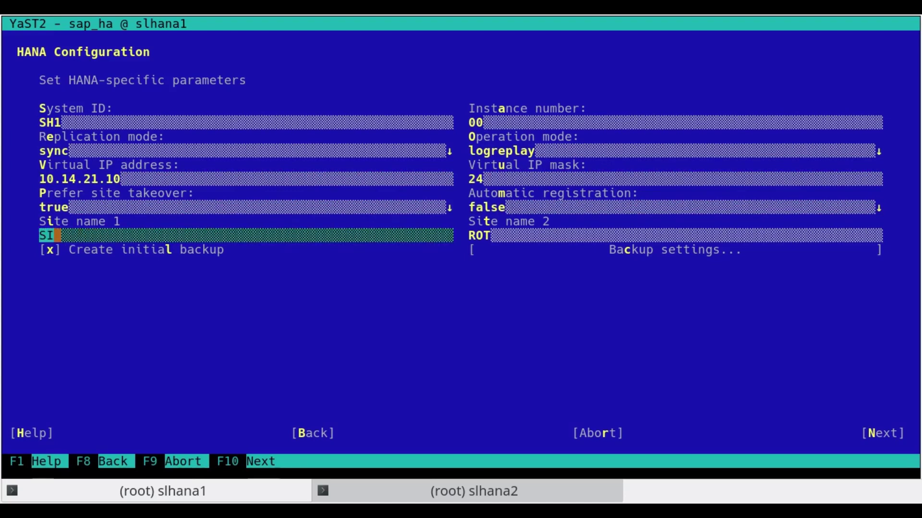
{"action": "type", "text": "TEA"}
{"action": "key", "text": "Tab"}
{"action": "key", "text": "BackSpace"}
{"action": "key", "text": "BackSpace"}
{"action": "key", "text": "BackSpace"}
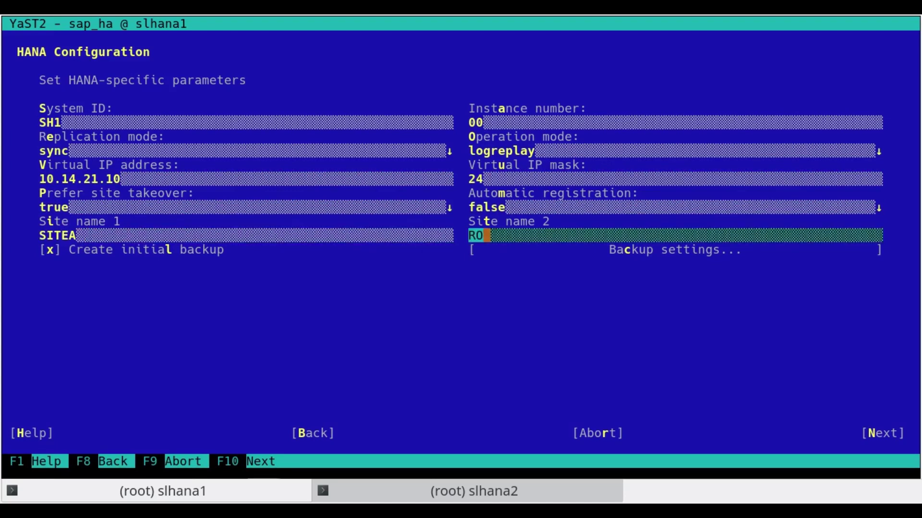
{"action": "type", "text": "SITEB"}
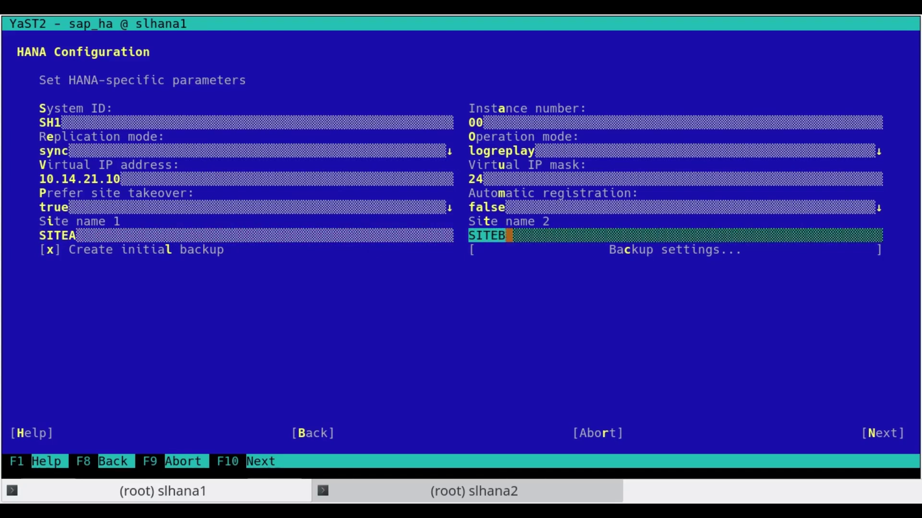
{"action": "key", "text": "Tab"}
{"action": "key", "text": "space"}
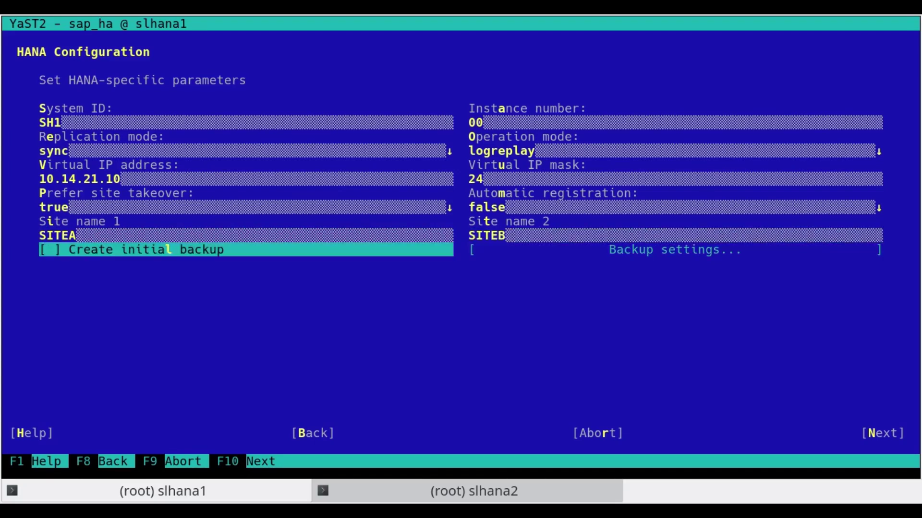
{"action": "key", "text": "F10"}
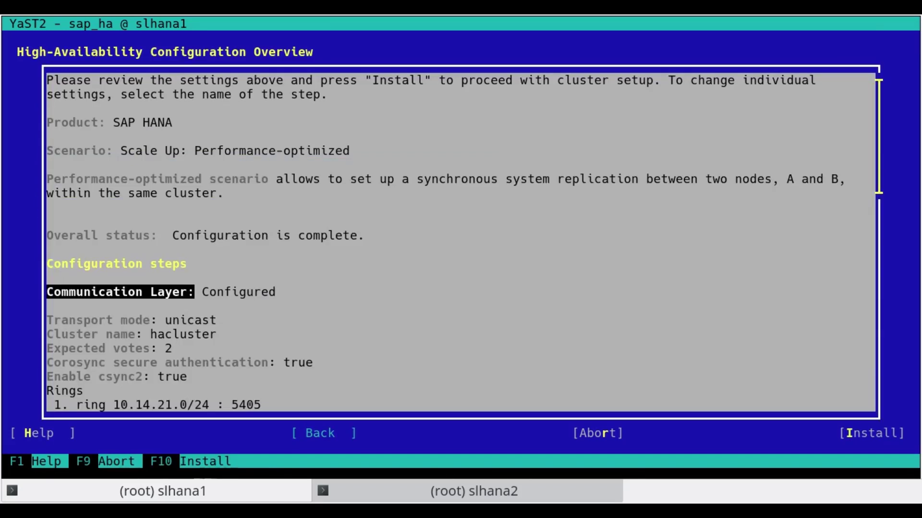
- Review the communication, fencing and HANA settings in the overview, then install the configuration
{"action": "key", "text": "Down"}
{"action": "key", "text": "Down"}
{"action": "key", "text": "Down"}
{"action": "key", "text": "Down"}
{"action": "key", "text": "Down"}
{"action": "key", "text": "Down"}
{"action": "key", "text": "Down"}
{"action": "key", "text": "Down"}
{"action": "key", "text": "Down"}
{"action": "key", "text": "Down"}
{"action": "key", "text": "Down"}
{"action": "key", "text": "Down"}
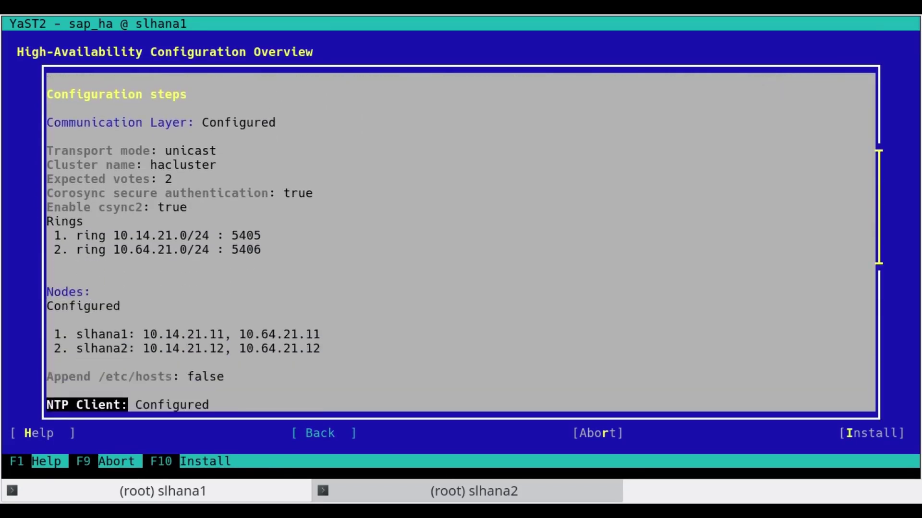
{"action": "key", "text": "Down"}
{"action": "key", "text": "Down"}
{"action": "key", "text": "Down"}
{"action": "key", "text": "Down"}
{"action": "key", "text": "Down"}
{"action": "key", "text": "Down"}
{"action": "key", "text": "Down"}
{"action": "key", "text": "Down"}
{"action": "key", "text": "Down"}
{"action": "key", "text": "Down"}
{"action": "key", "text": "Down"}
{"action": "key", "text": "Down"}
{"action": "key", "text": "Down"}
{"action": "key", "text": "Down"}
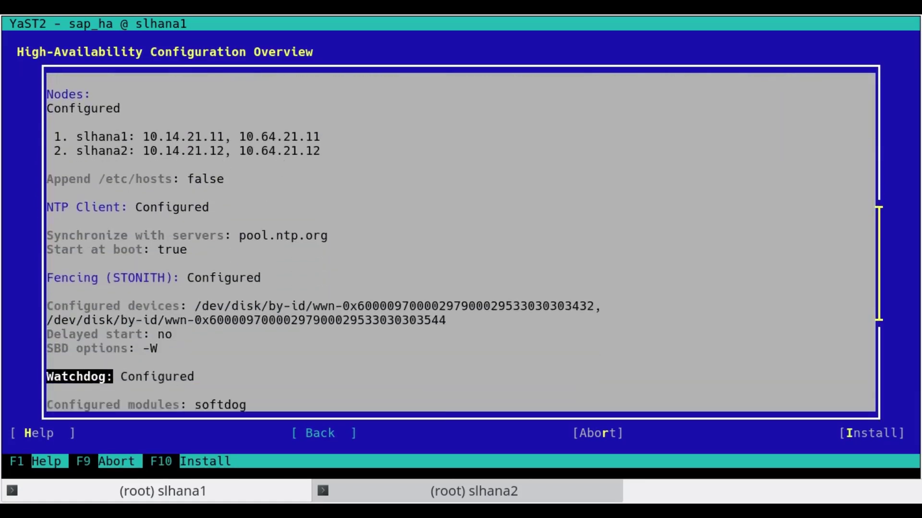
{"action": "key", "text": "Down"}
{"action": "key", "text": "Down"}
{"action": "key", "text": "Down"}
{"action": "key", "text": "Down"}
{"action": "key", "text": "Down"}
{"action": "key", "text": "Down"}
{"action": "key", "text": "Down"}
{"action": "key", "text": "Down"}
{"action": "key", "text": "Down"}
{"action": "key", "text": "Down"}
{"action": "key", "text": "Down"}
{"action": "key", "text": "Down"}
{"action": "key", "text": "Down"}
{"action": "key", "text": "Down"}
{"action": "key", "text": "Down"}
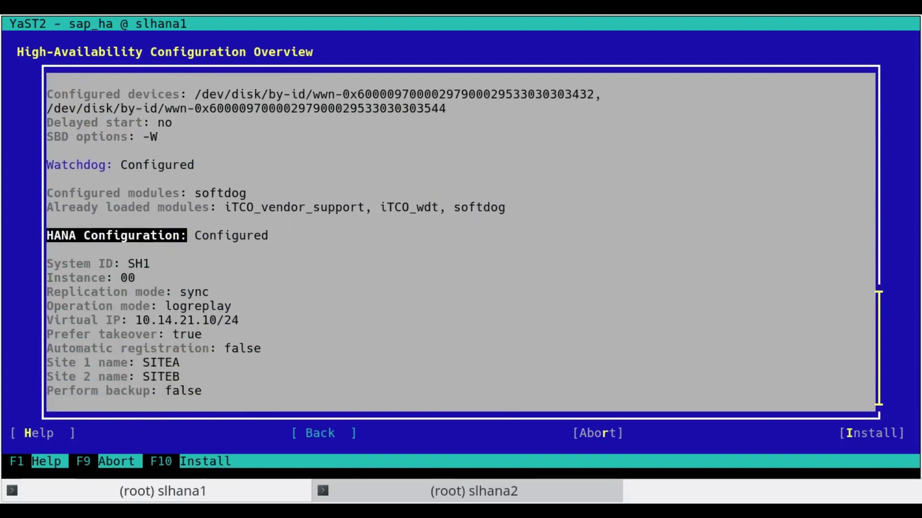
{"action": "key", "text": "F10"}
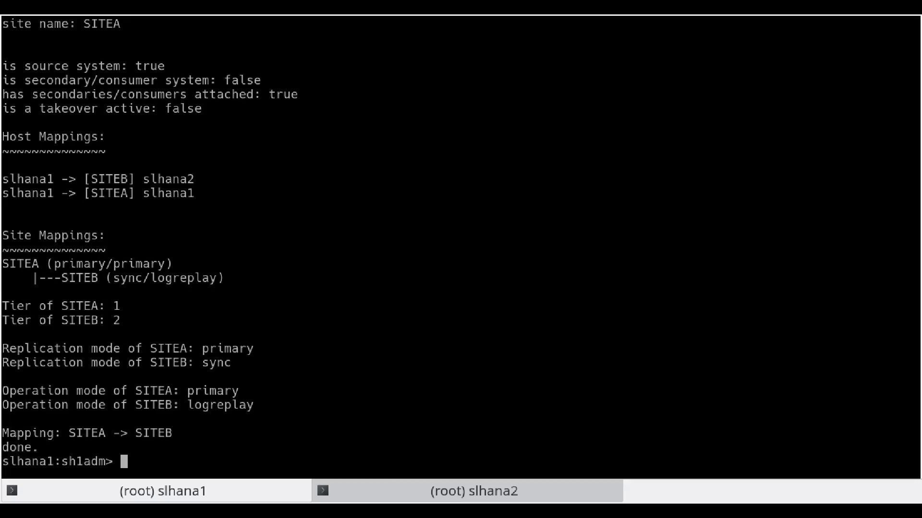
- Check slhana2's replication state as sh1adm, showing it as SITEB secondary of SITEA
{"action": "key", "text": "shift+Right"}
{"action": "type", "text": "su"}
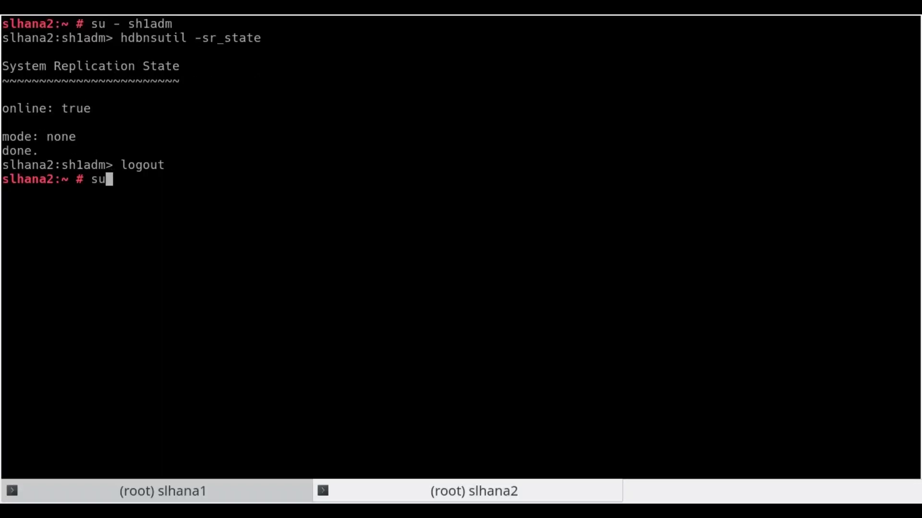
{"action": "key", "text": "Page_Up"}
{"action": "key", "text": "Return"}
{"action": "type", "text": "hdb"}
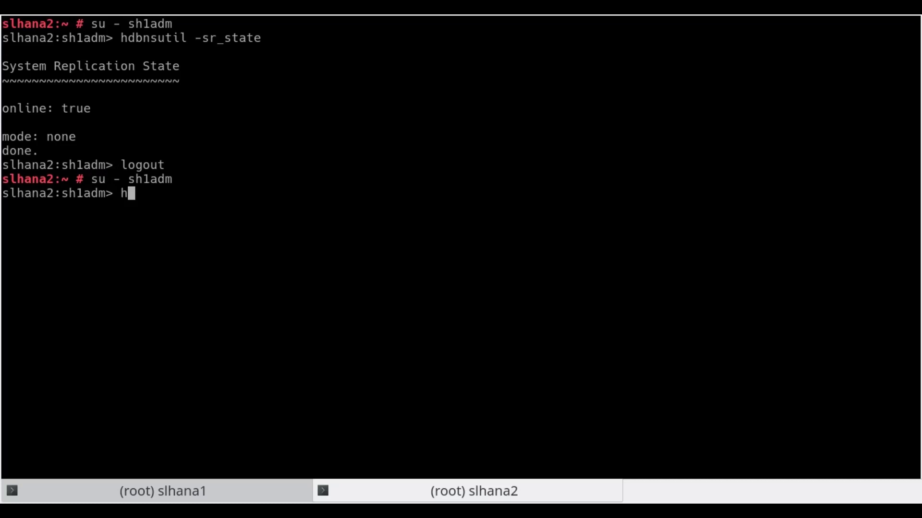
{"action": "key", "text": "Page_Up"}
{"action": "key", "text": "Return"}
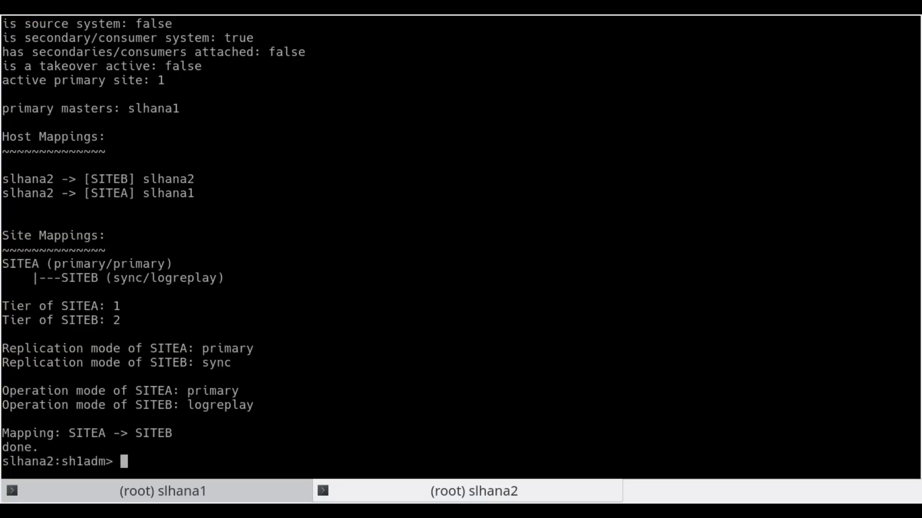
- Back on slhana1's root shell, run crm_mon -1 to check cluster status
{"action": "key", "text": "shift+Left"}
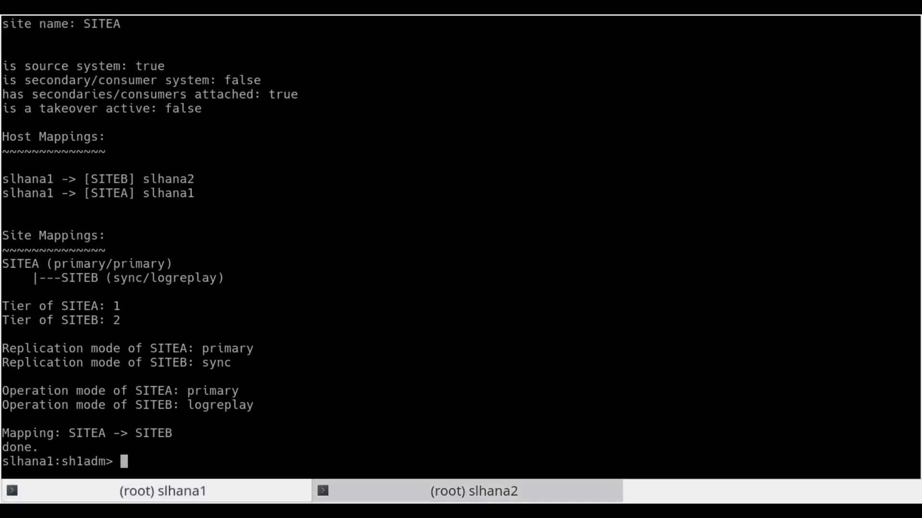
{"action": "key", "text": "ctrl+d"}
{"action": "type", "text": "crm_mon -1"}
{"action": "key", "text": "Return"}
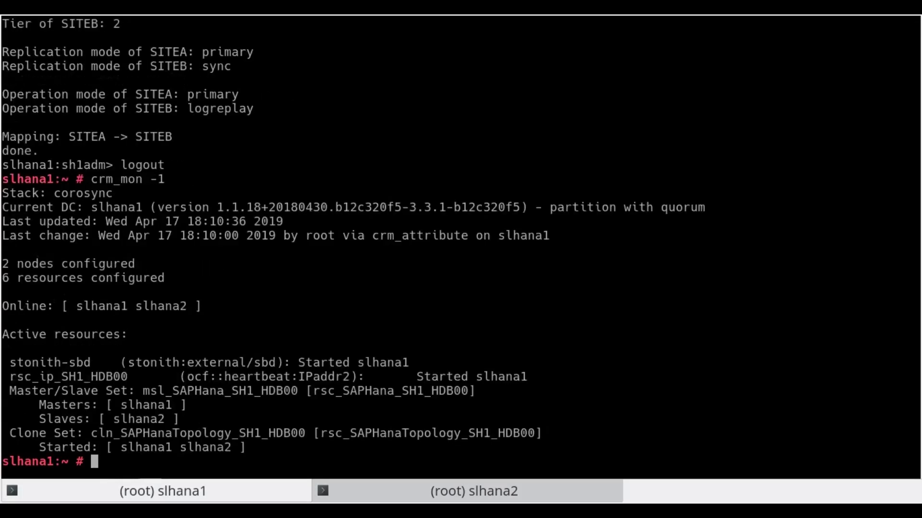